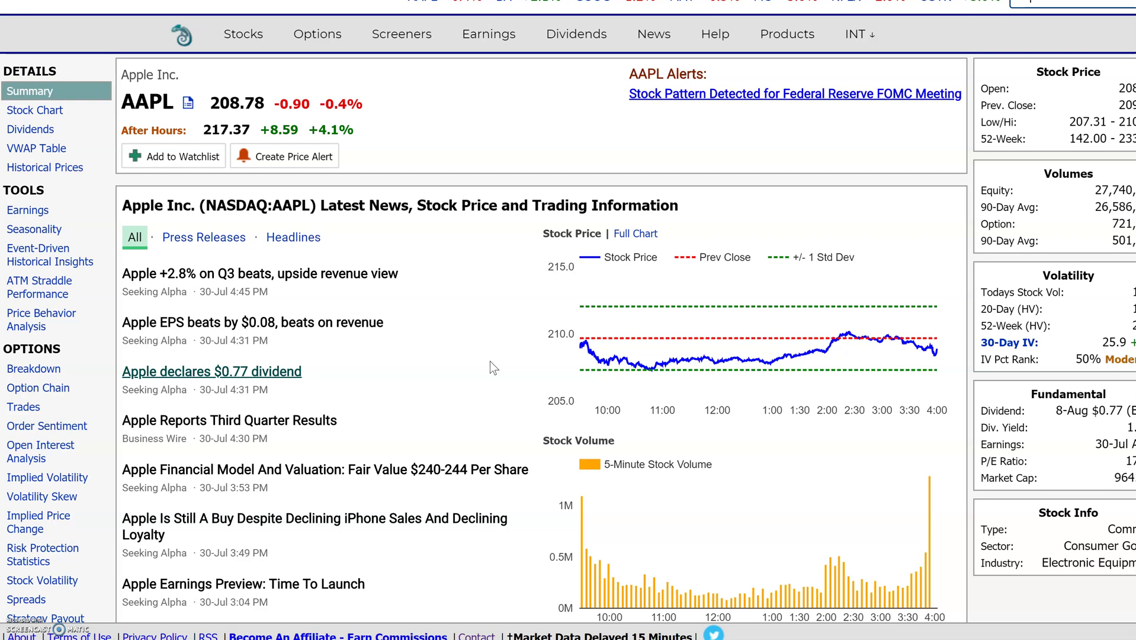
Show AAPL's Historical Prices table of daily data from 30-Jul-2019 and scroll through it.
left_click(57, 170)
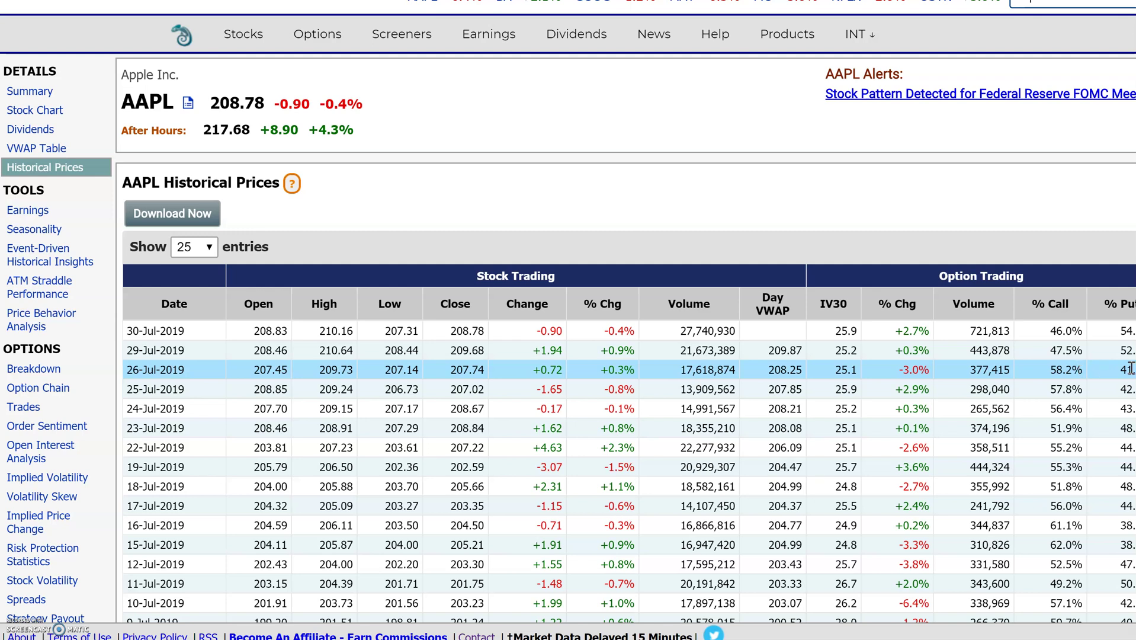
scroll(960, 435, "down", 5)
scroll(960, 430, "up", 5)
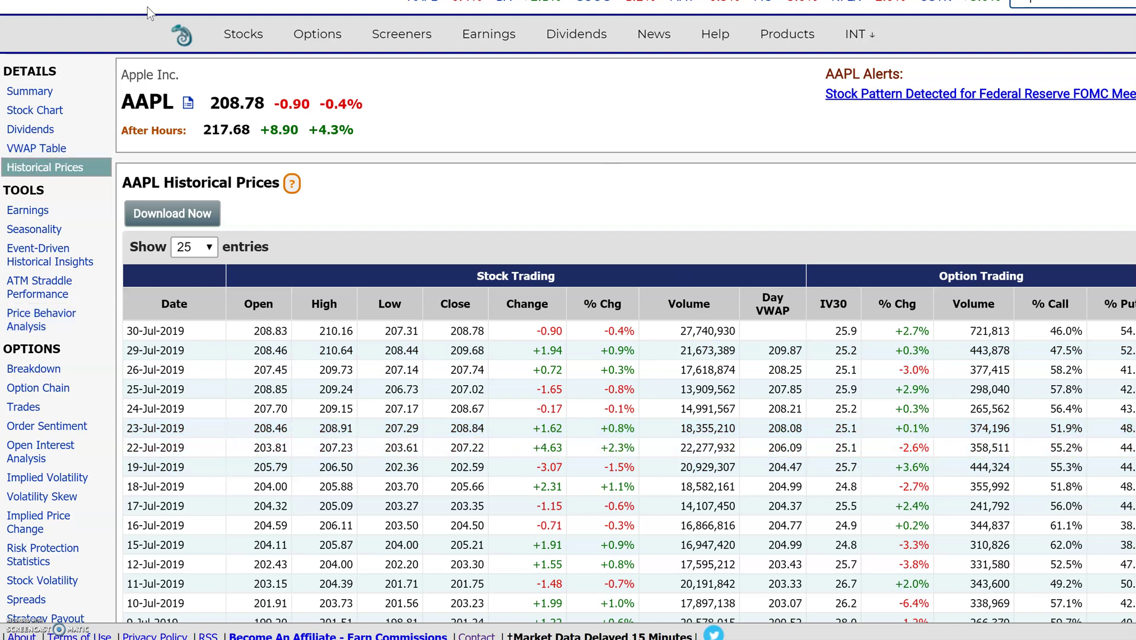
Show AAPL's 30-Jul-2019 VWAP Table on Trading Hours, with main-session VWAP 208.70.
left_click(51, 147)
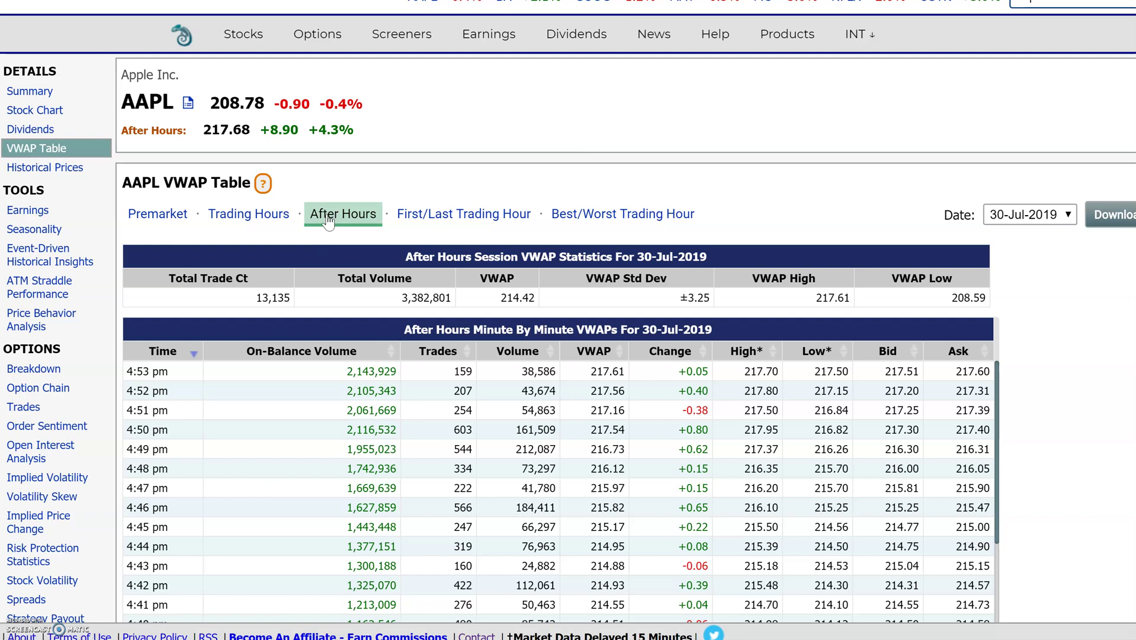
left_click(252, 214)
scroll(693, 421, "down", 2)
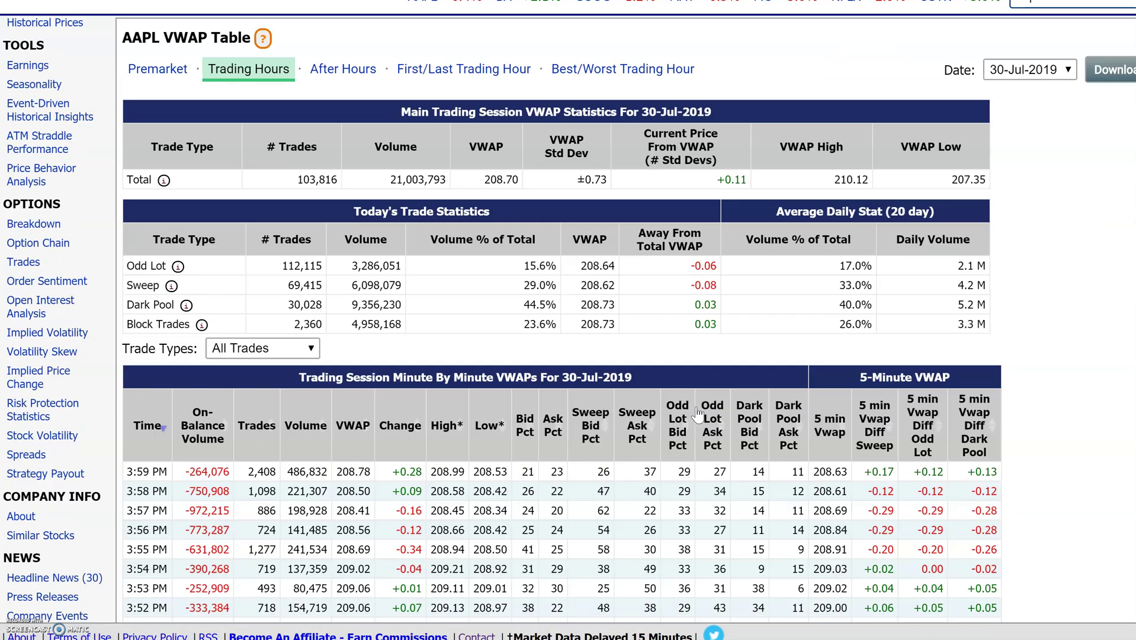
scroll(698, 415, "down", 1)
scroll(463, 493, "up", 4)
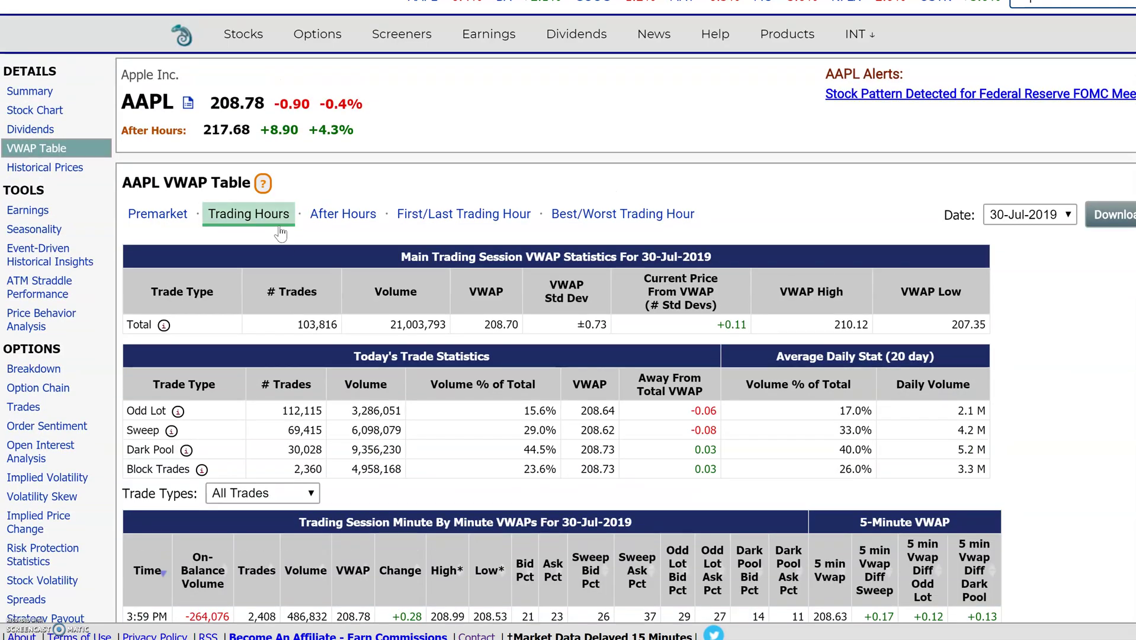
scroll(445, 545, "down", 8)
scroll(452, 392, "up", 8)
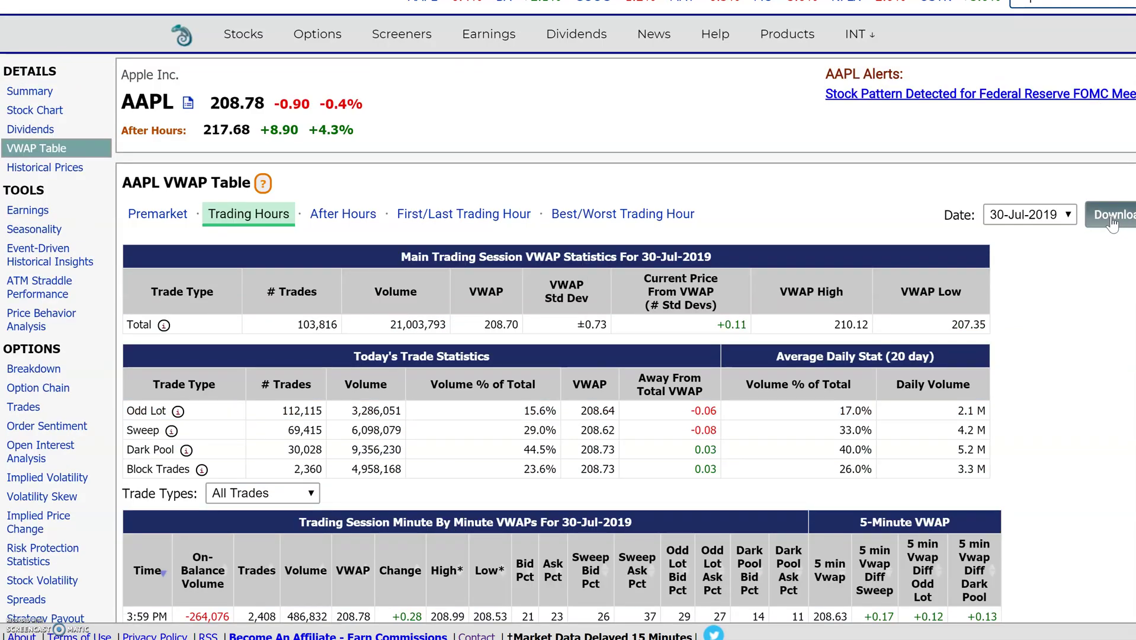
Switch the AAPL VWAP Table date to 22-Jul-2019.
left_click(1070, 214)
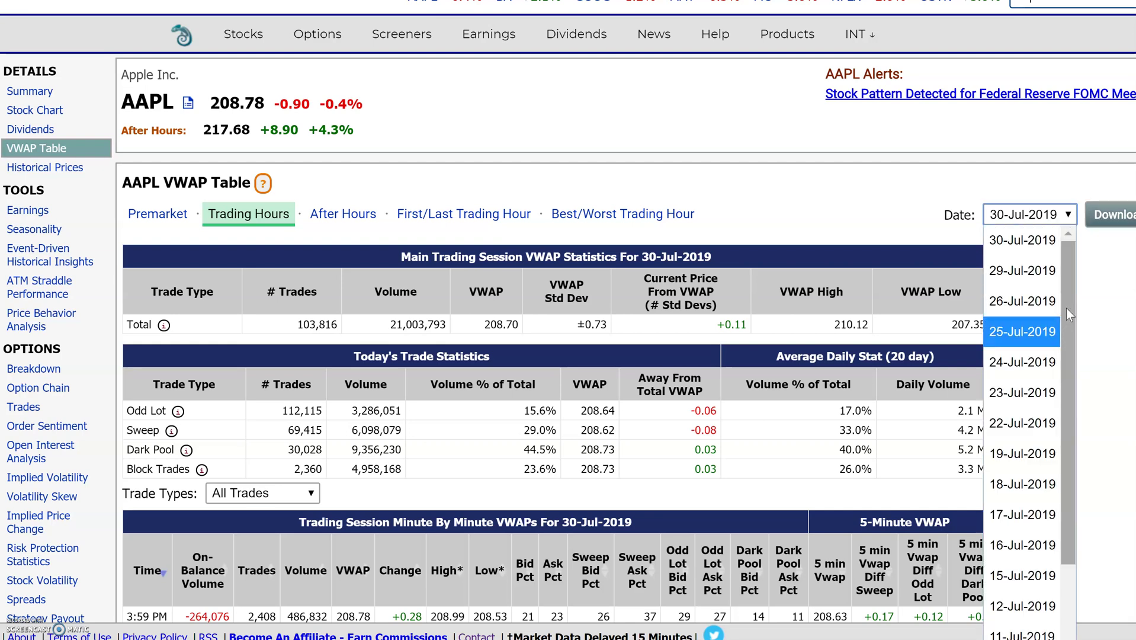
left_click_drag(1063, 256, 1073, 335)
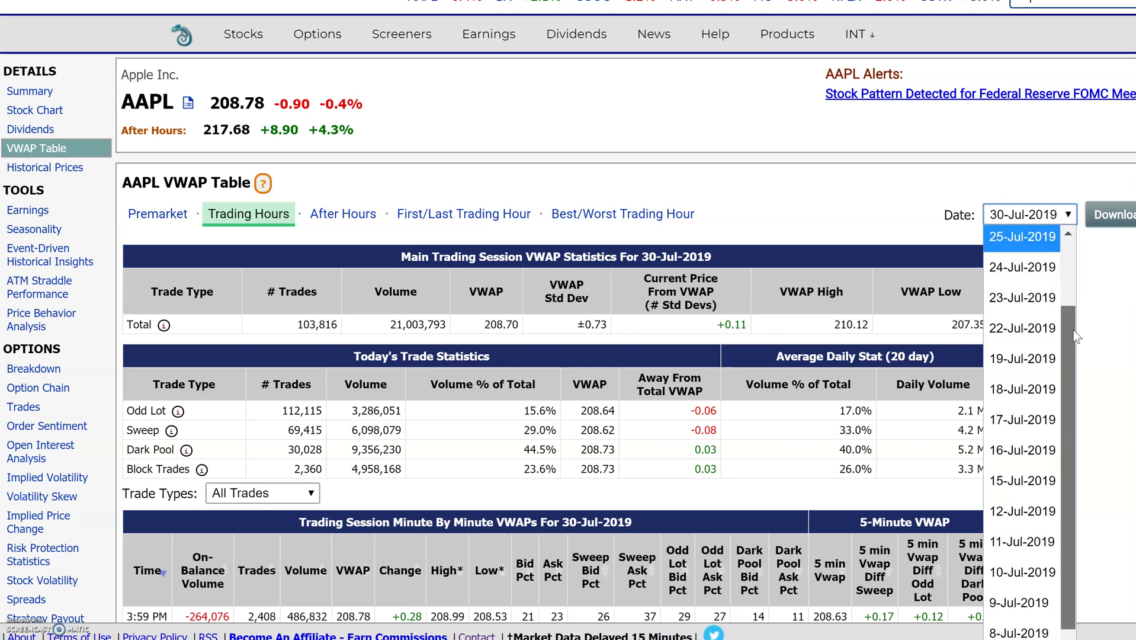
left_click_drag(1075, 406, 1076, 226)
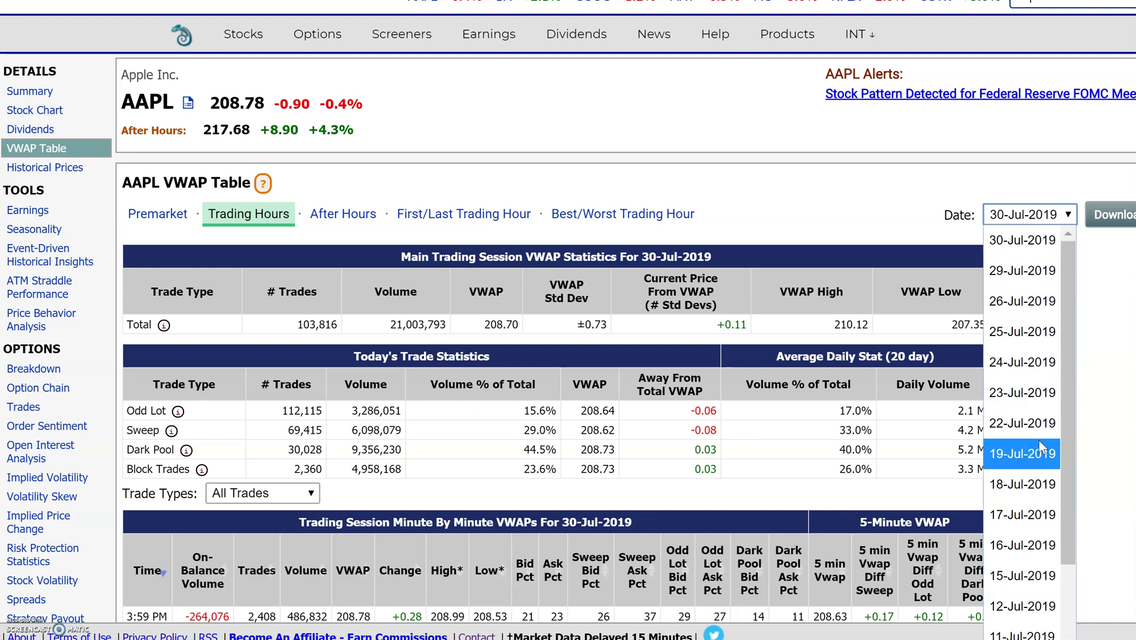
left_click(1032, 414)
scroll(628, 409, "down", 1)
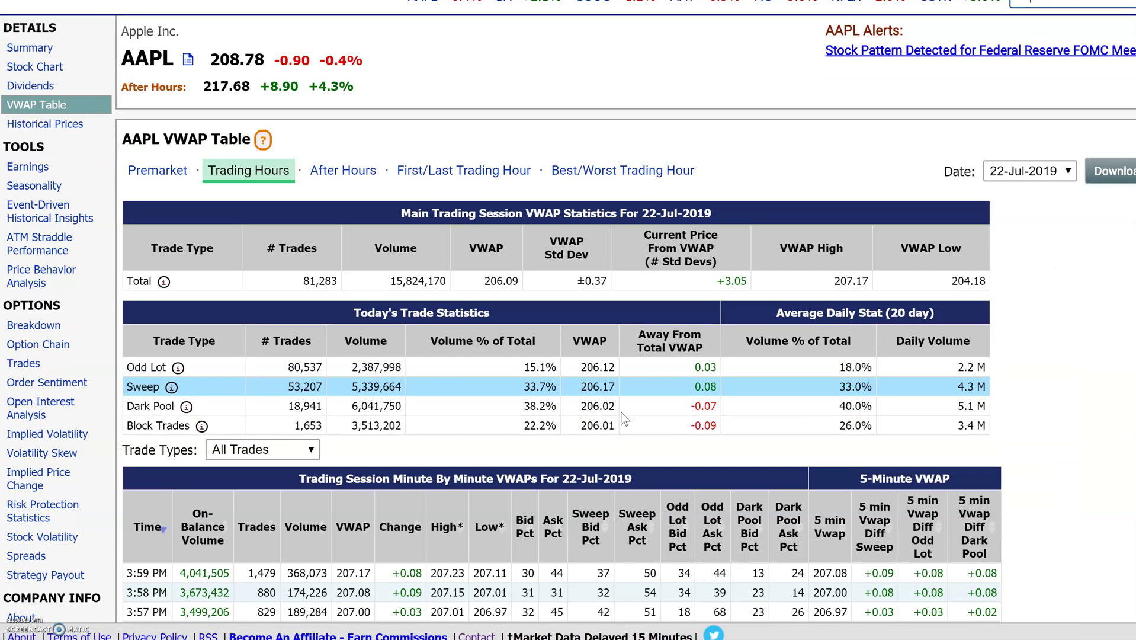
scroll(622, 417, "down", 5)
scroll(532, 548, "up", 6)
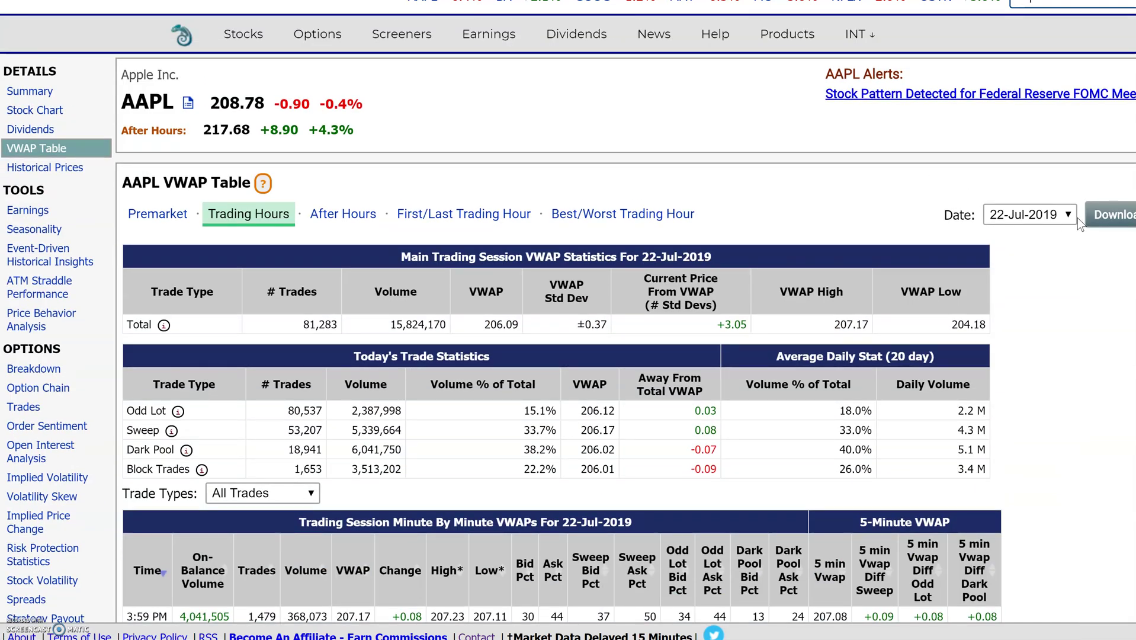
Show the Premarket session statistics (VWAP 203.73) and scroll the minute-by-minute VWAPs.
left_click(162, 219)
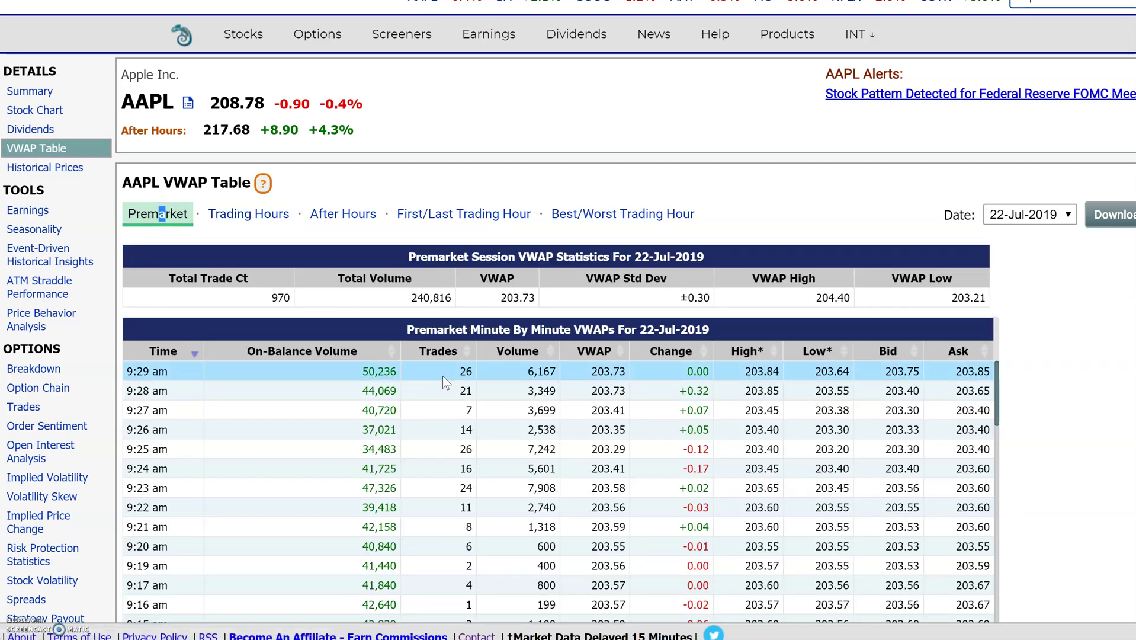
scroll(534, 420, "down", 3)
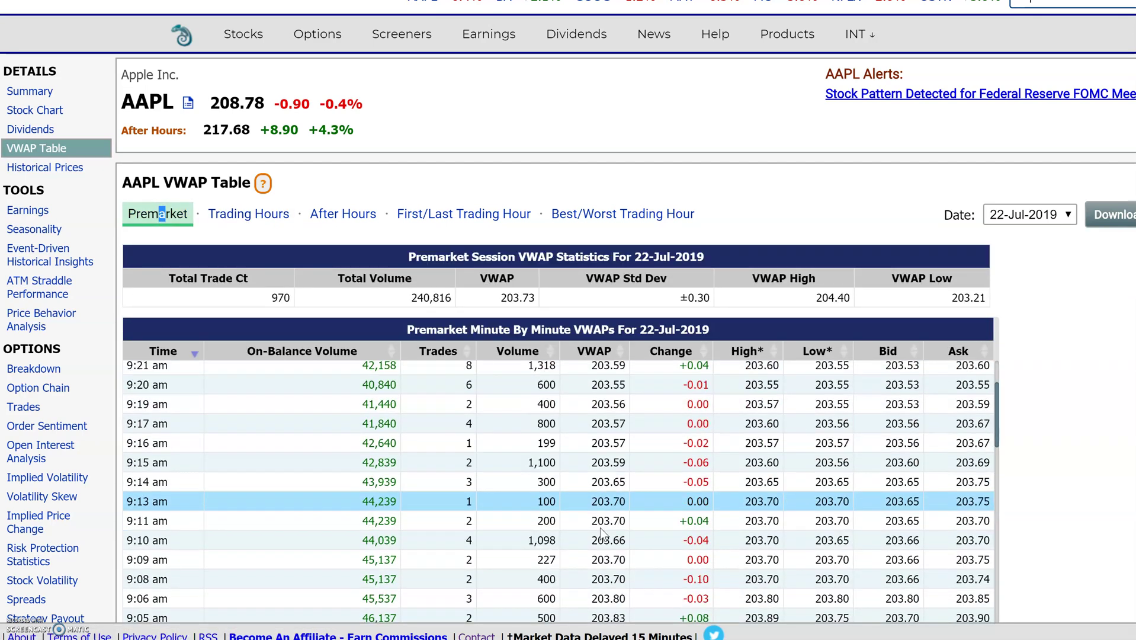
scroll(600, 528, "down", 4)
scroll(641, 541, "down", 4)
scroll(640, 540, "up", 7)
scroll(640, 538, "up", 4)
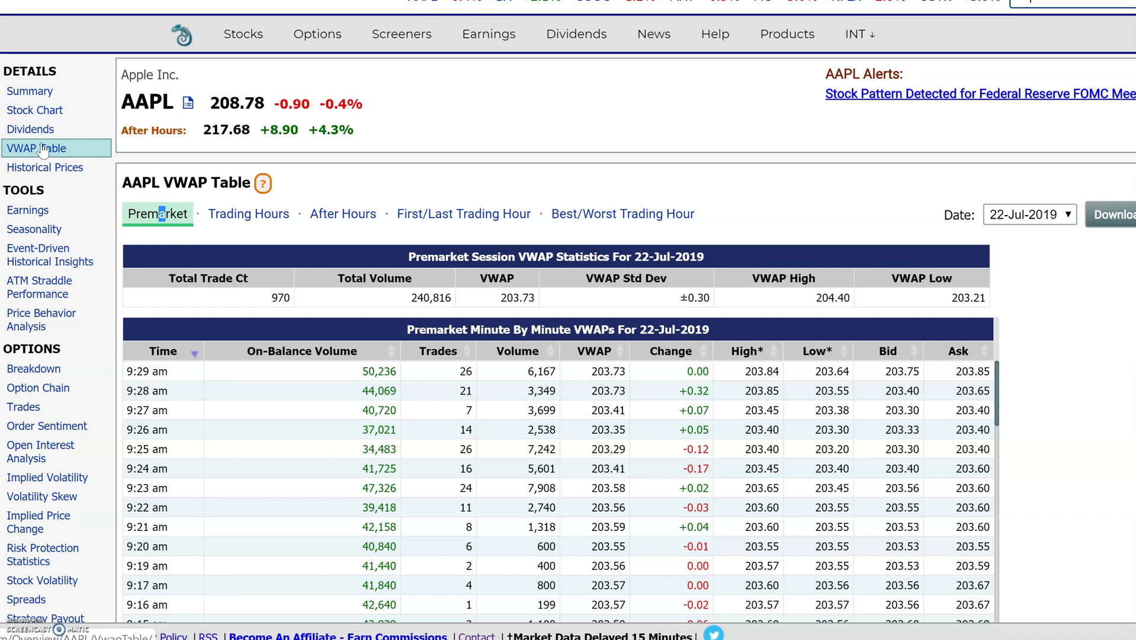
Open AAPL's Dividends page and review its distribution and yield history tables.
left_click(85, 130)
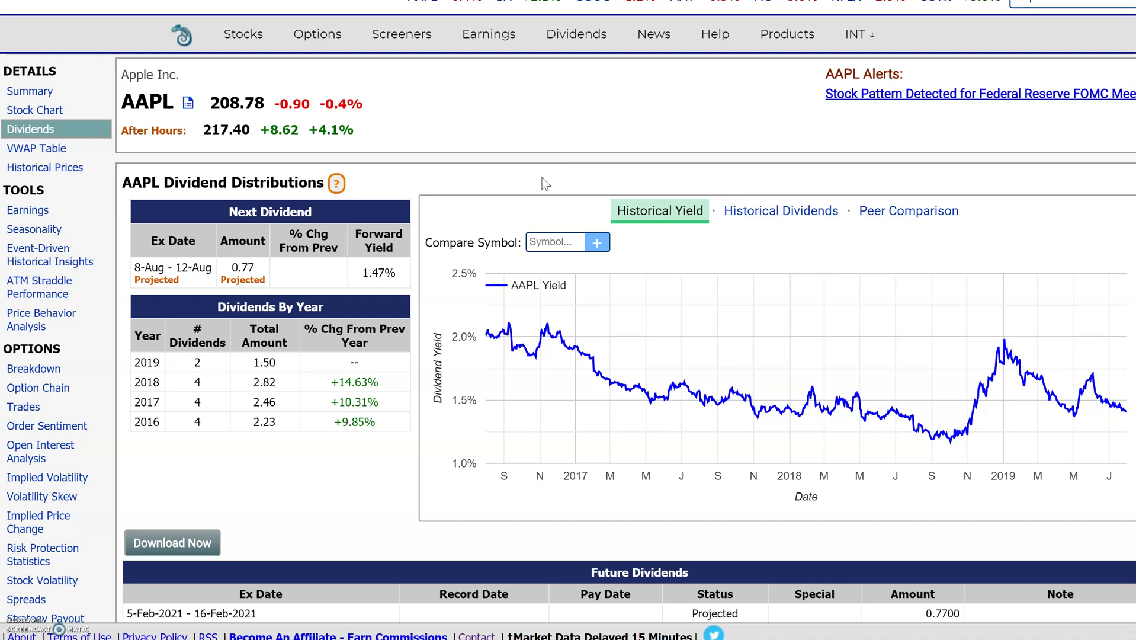
scroll(367, 521, "down", 8)
scroll(381, 466, "down", 11)
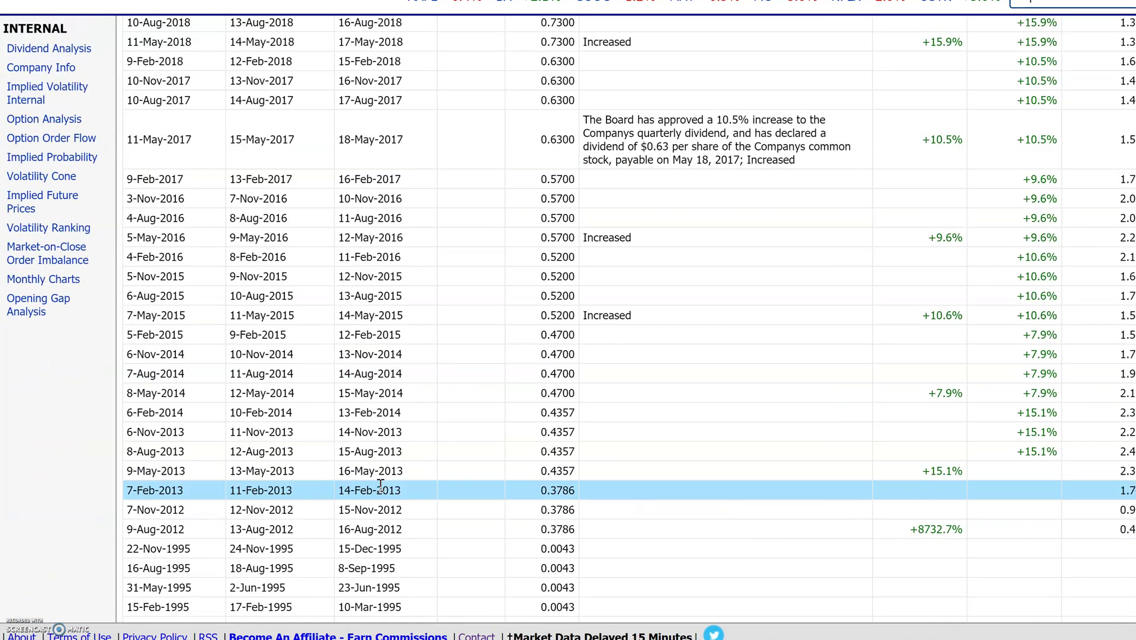
scroll(380, 486, "up", 18)
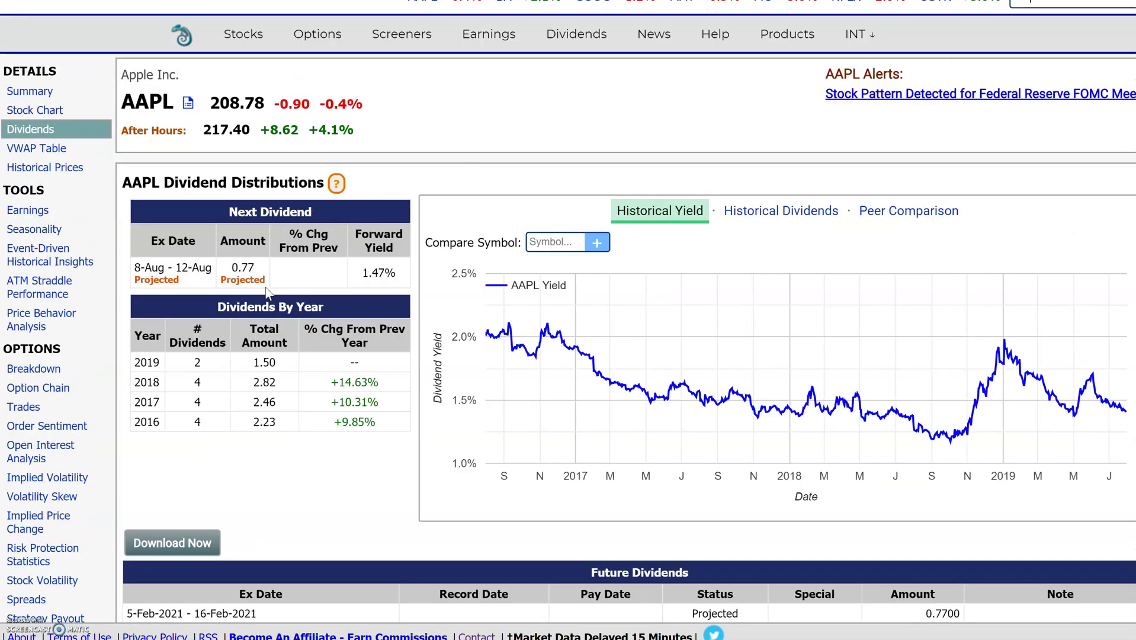
scroll(388, 483, "down", 2)
Download AAPL's dividend data, review past dividends, then go to Seasonality Analysis.
left_click(186, 451)
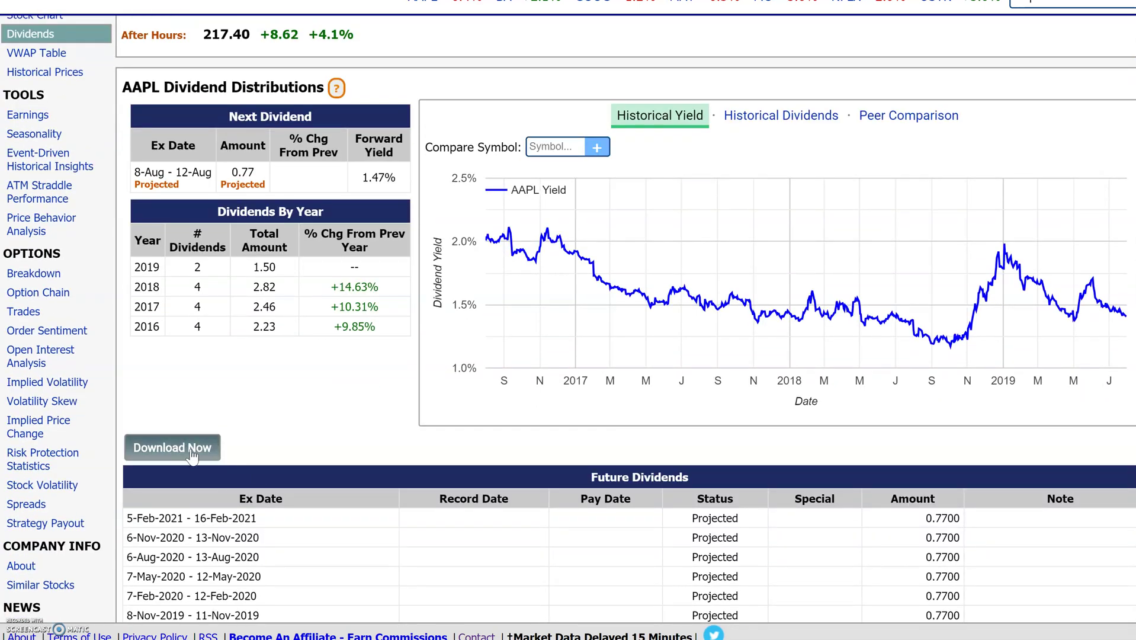
left_click(207, 451)
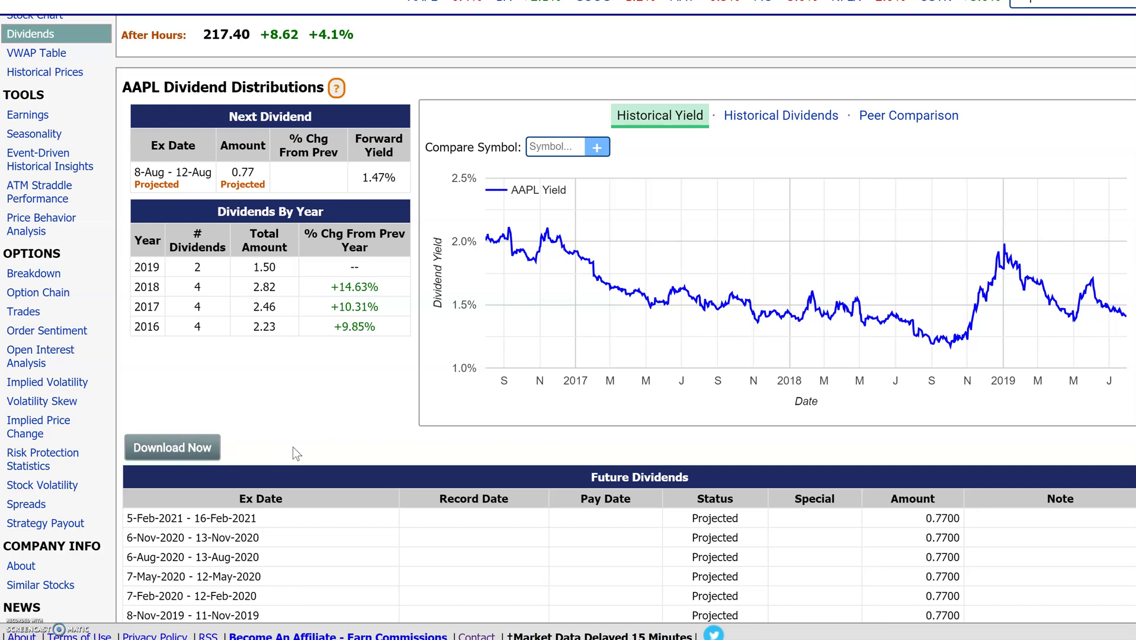
scroll(346, 433, "down", 8)
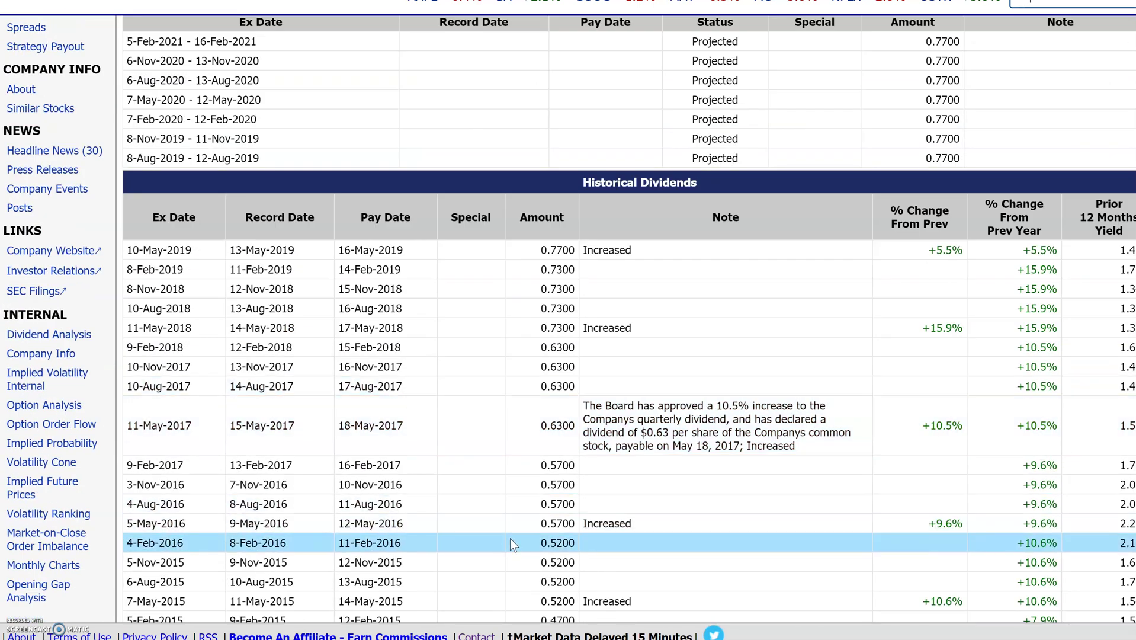
scroll(511, 538, "down", 4)
scroll(511, 539, "up", 7)
scroll(512, 538, "up", 7)
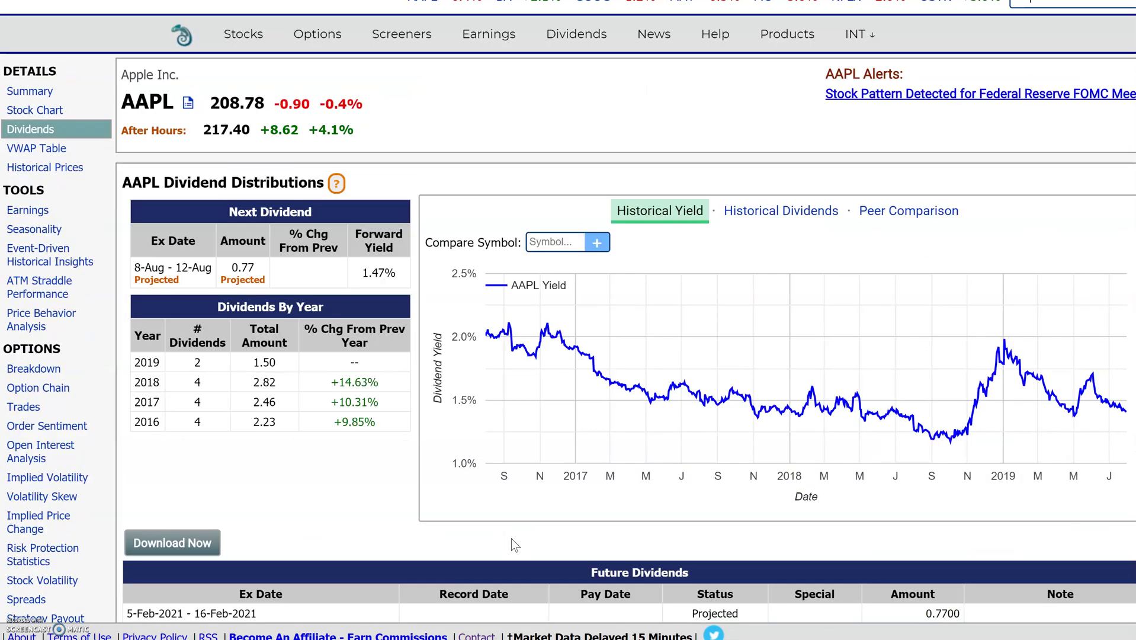
left_click(45, 228)
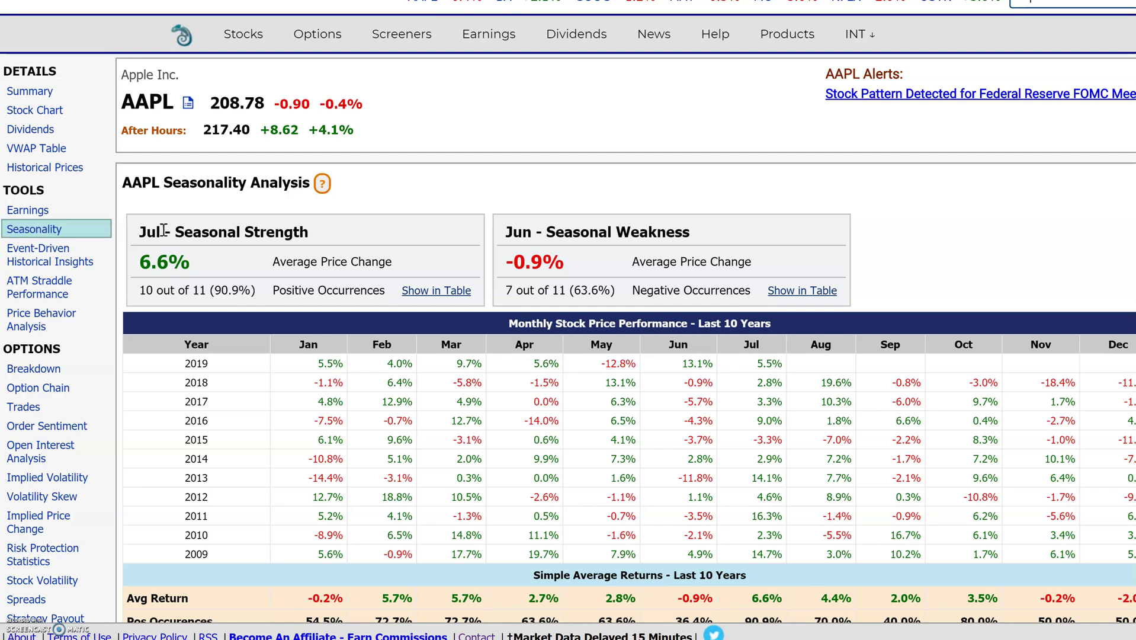
On AAPL's Earnings Dates, highlight 1-May-2018's AMC time, call time and 4.5% implied straddle.
left_click(59, 212)
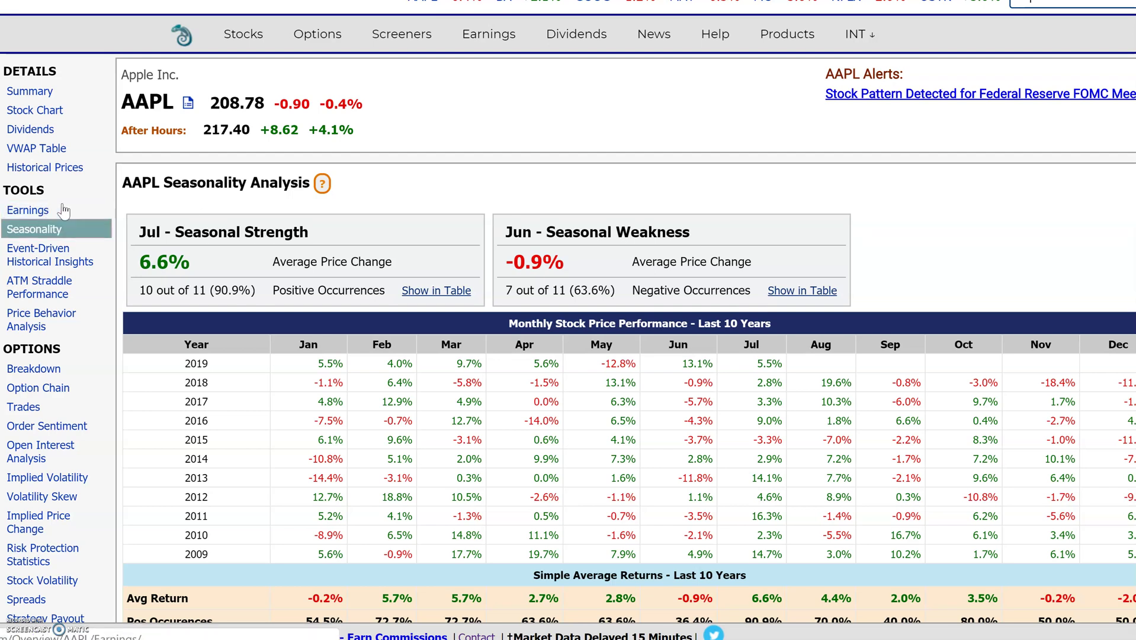
scroll(902, 501, "down", 5)
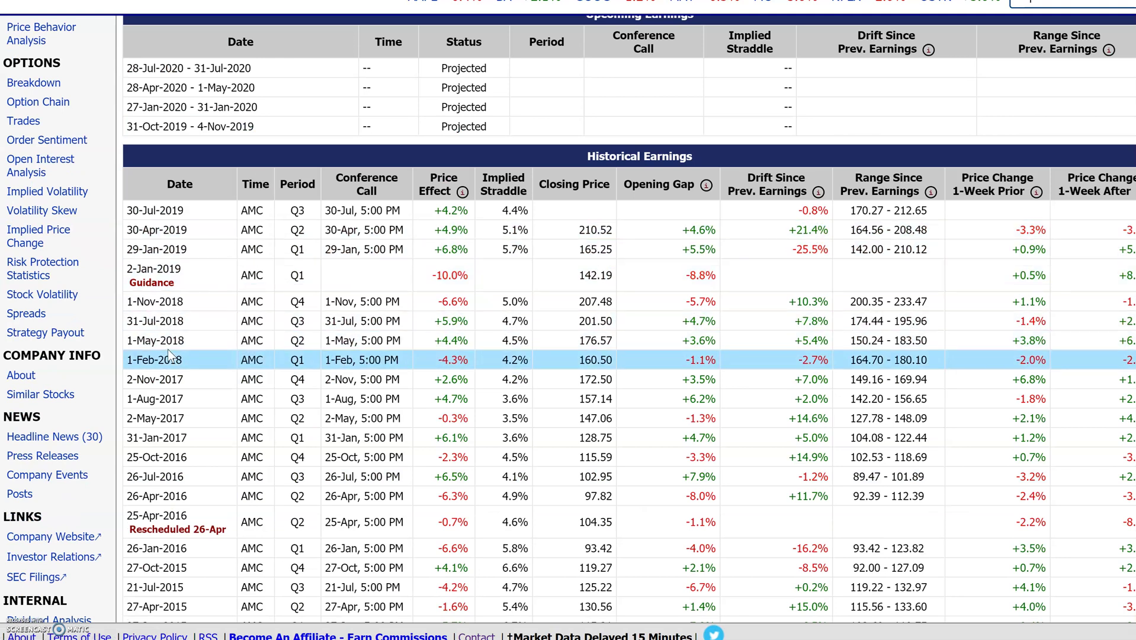
left_click_drag(265, 339, 242, 339)
left_click_drag(374, 340, 326, 340)
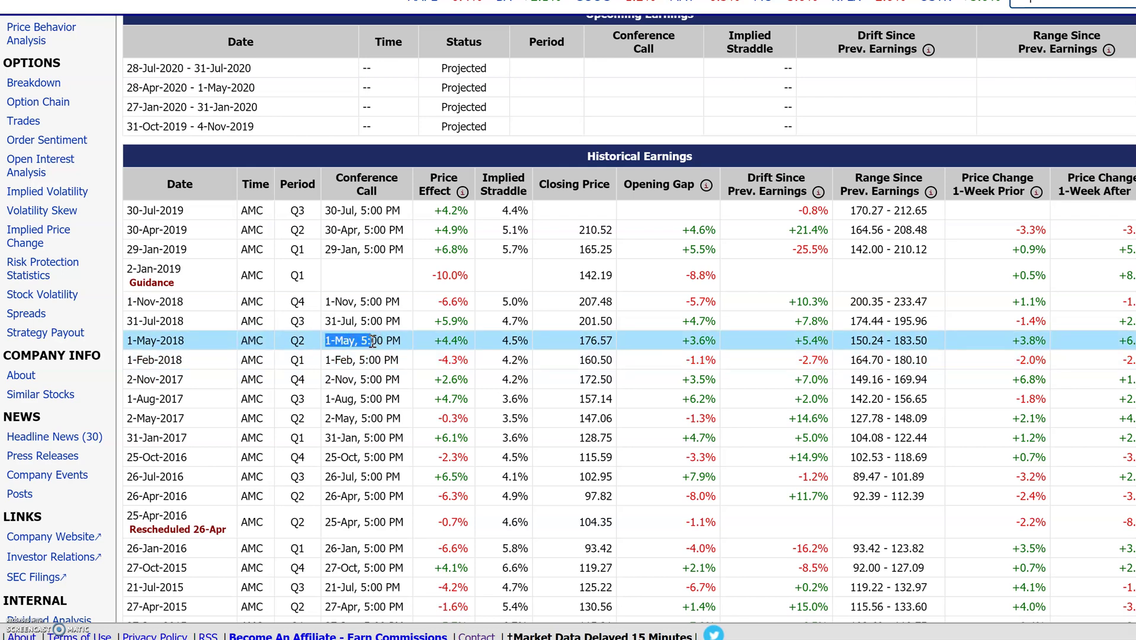
left_click_drag(531, 339, 505, 339)
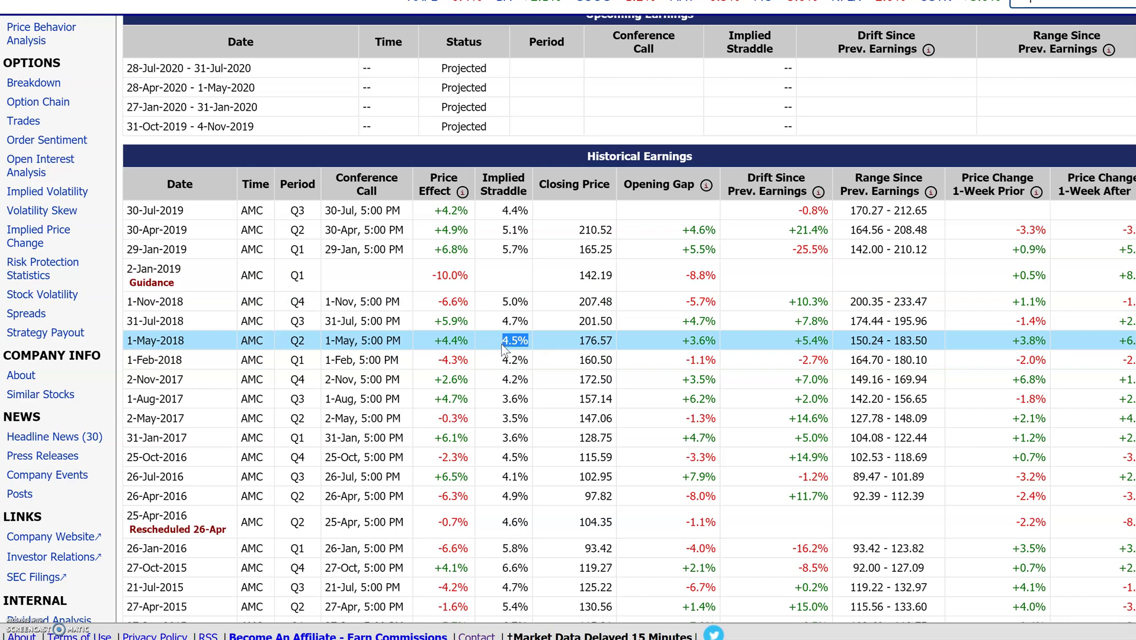
mouse_move(468, 348)
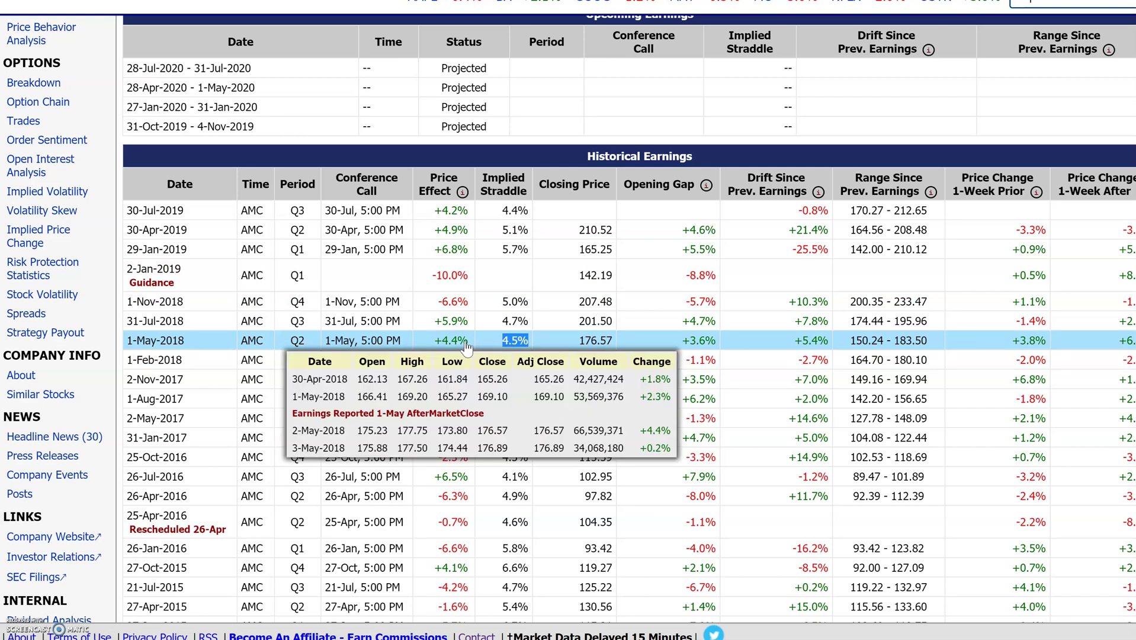
Return to the top of the earnings page and open the Stocks screener.
scroll(724, 347, "down", 8)
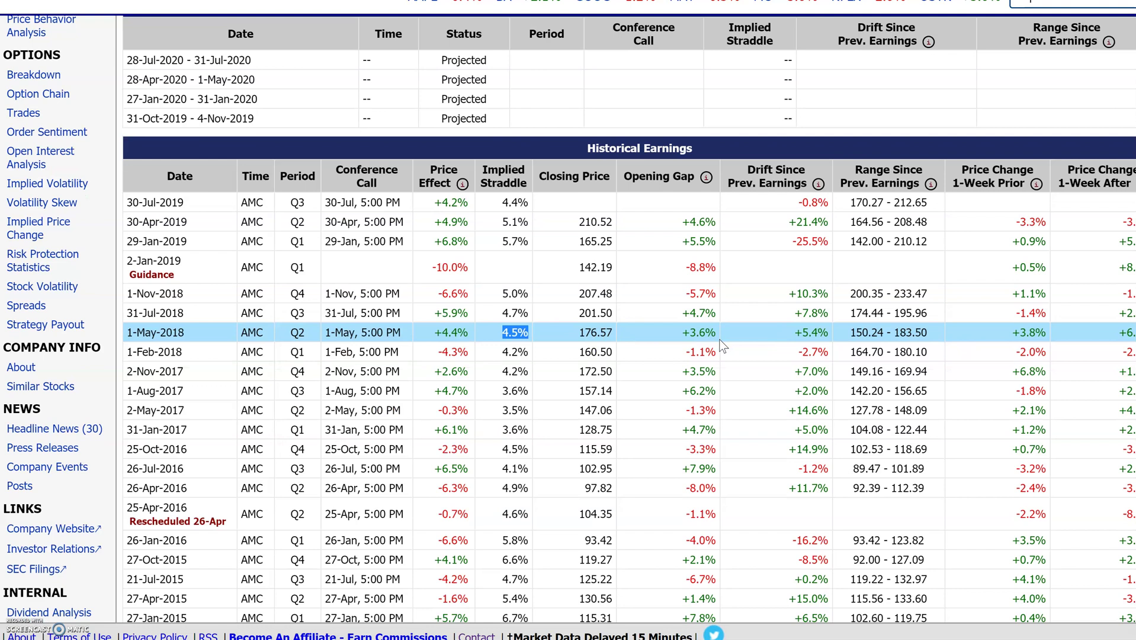
key("Home")
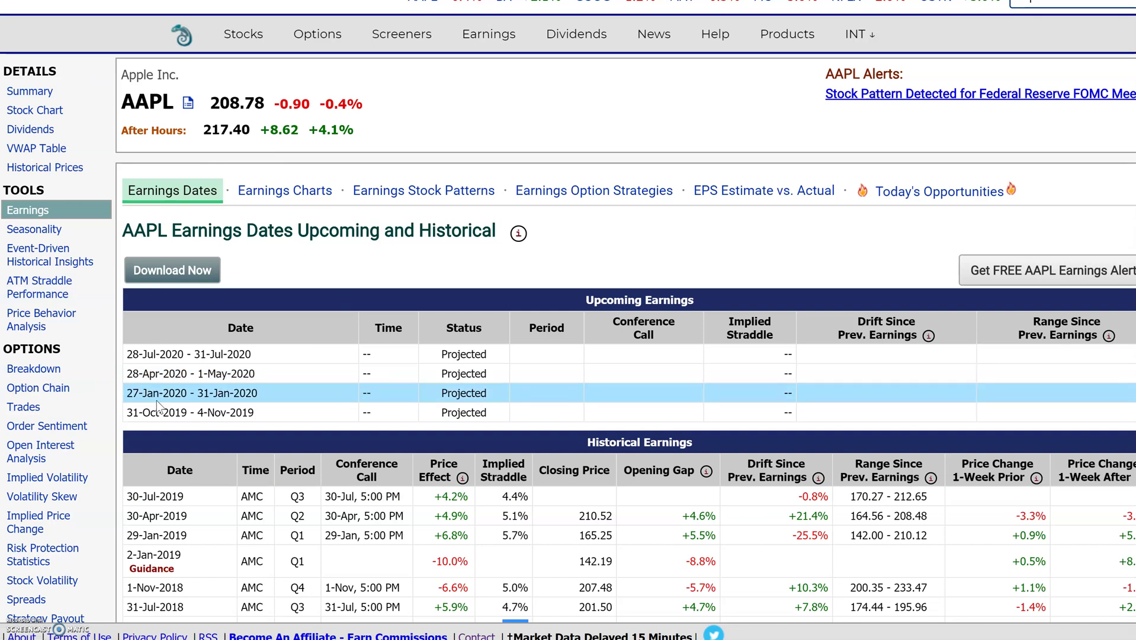
mouse_move(379, 23)
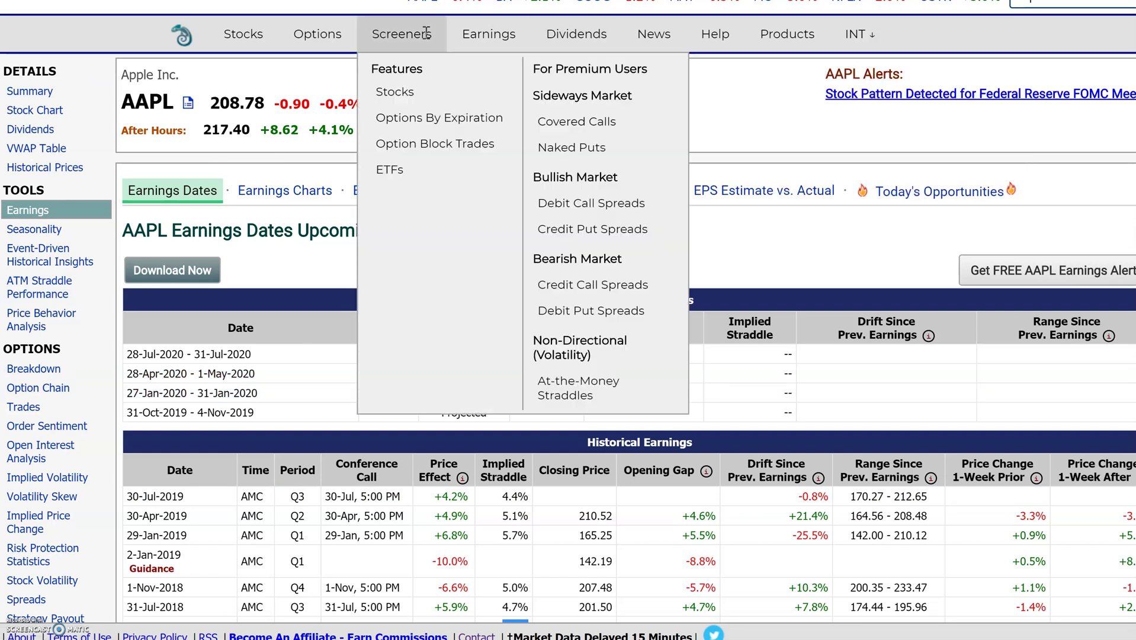
left_click(424, 90)
Cycle the screener through Price Performance, Technical, Options, Security Info, Dividends, Moving Averages, ending on VWAP.
scroll(689, 570, "down", 5)
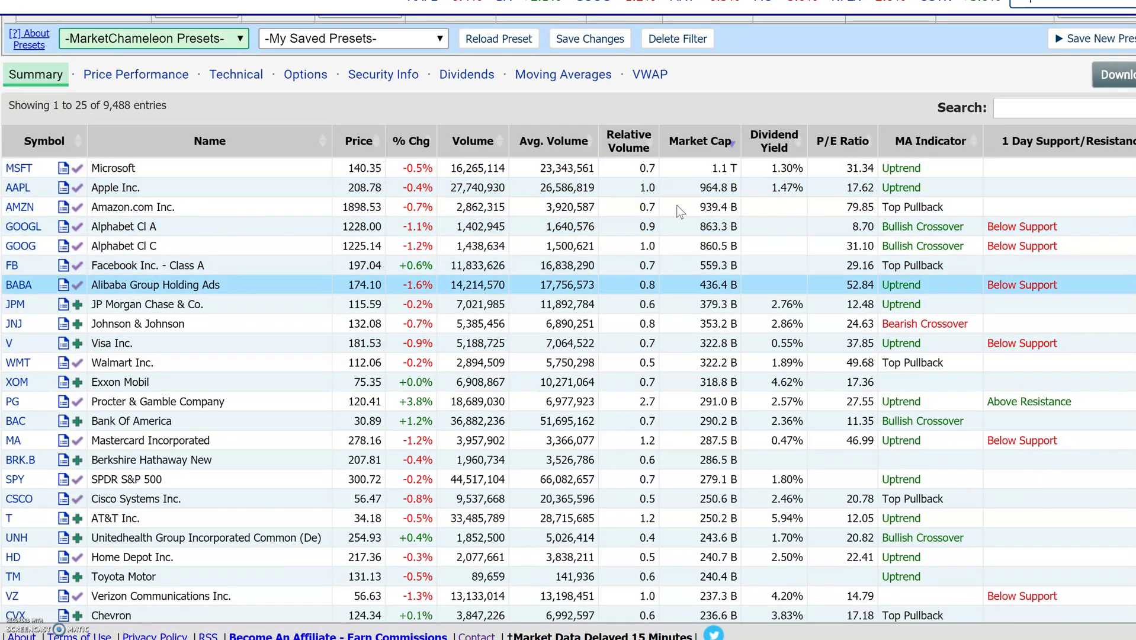
scroll(701, 492, "up", 2)
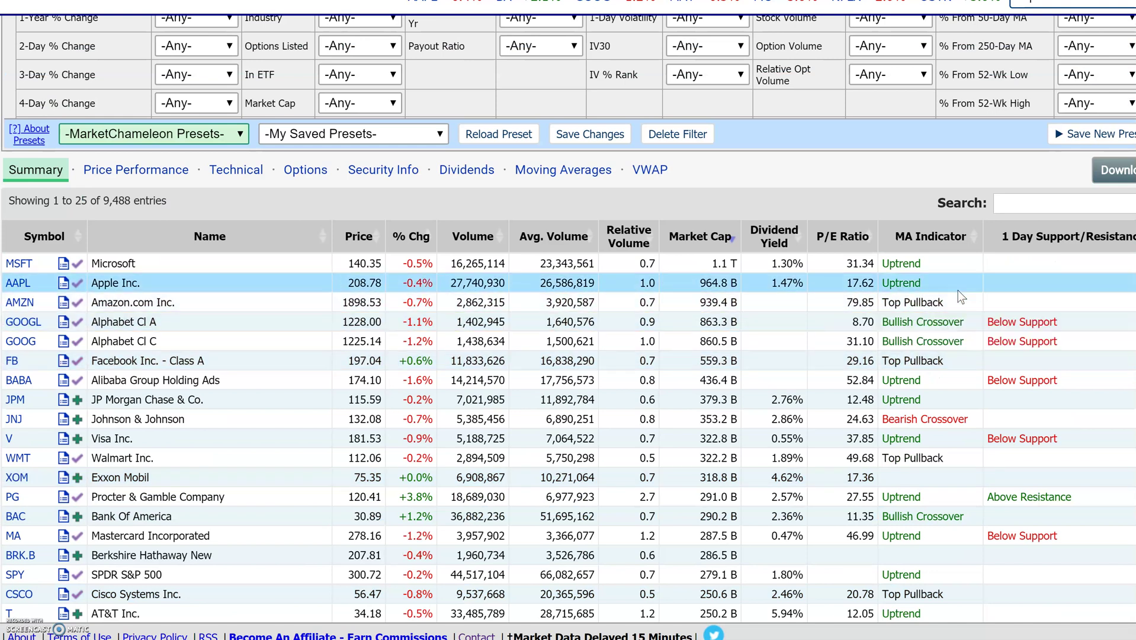
left_click(130, 175)
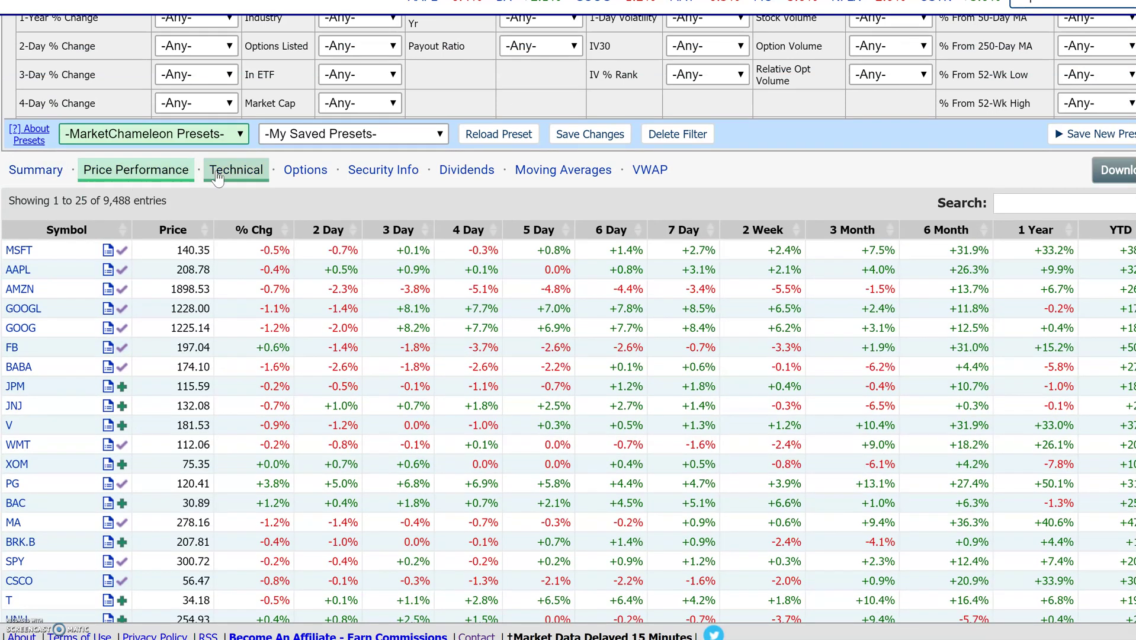
left_click(236, 173)
left_click(301, 178)
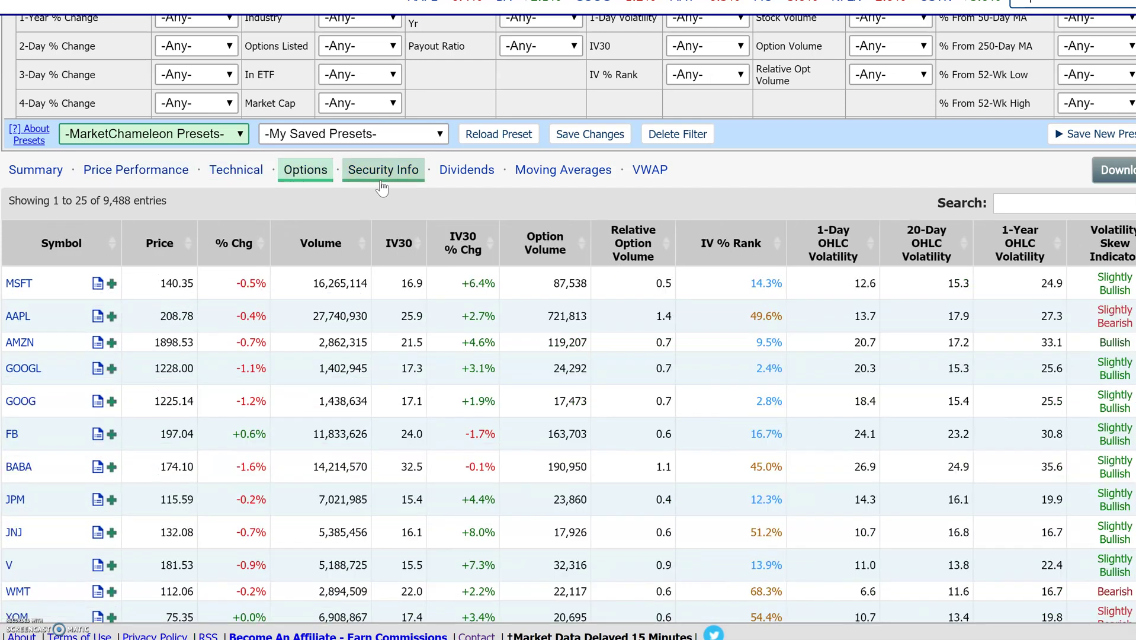
left_click(383, 173)
left_click(467, 173)
left_click(539, 181)
left_click(650, 172)
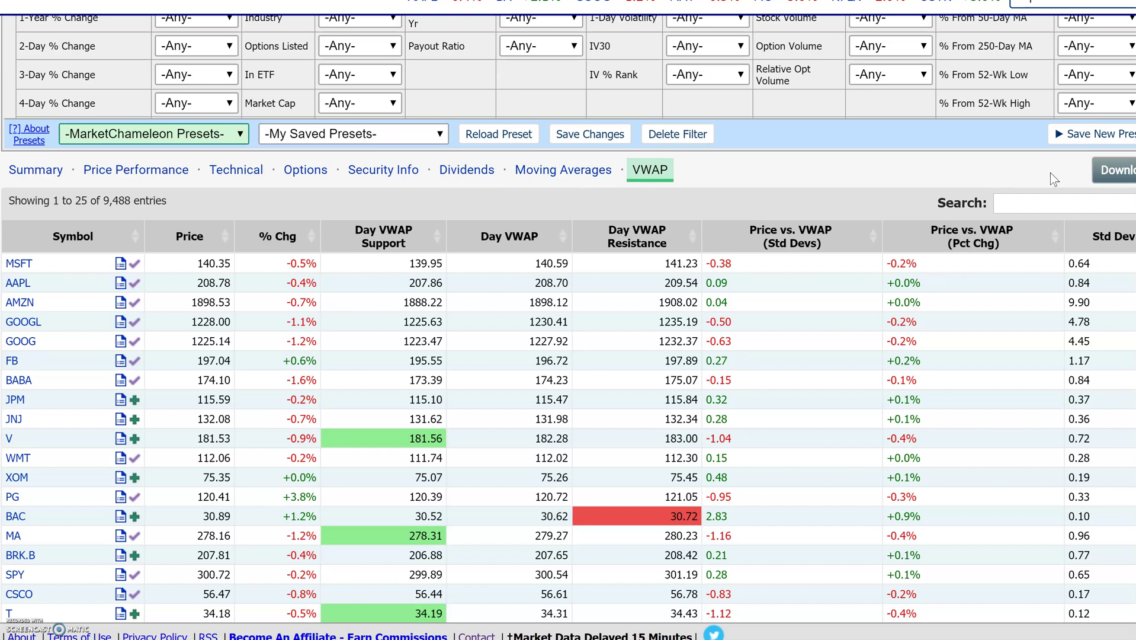
scroll(930, 385, "up", 3)
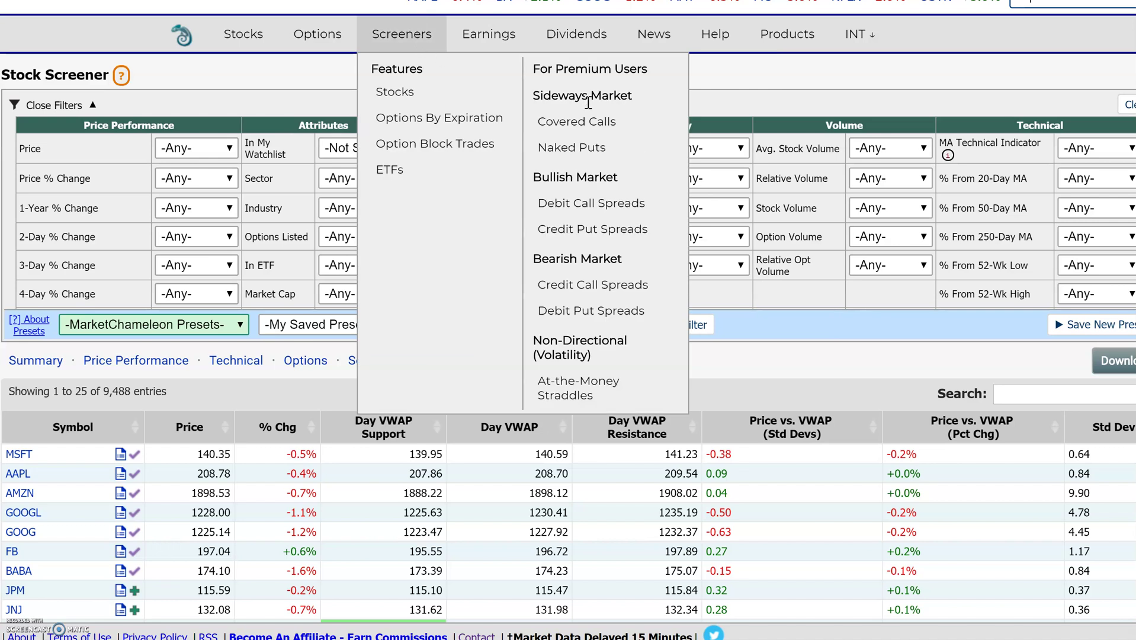
Open the Credit (Short) Put Spread Screener and scroll through its results.
left_click(592, 229)
mouse_move(388, 41)
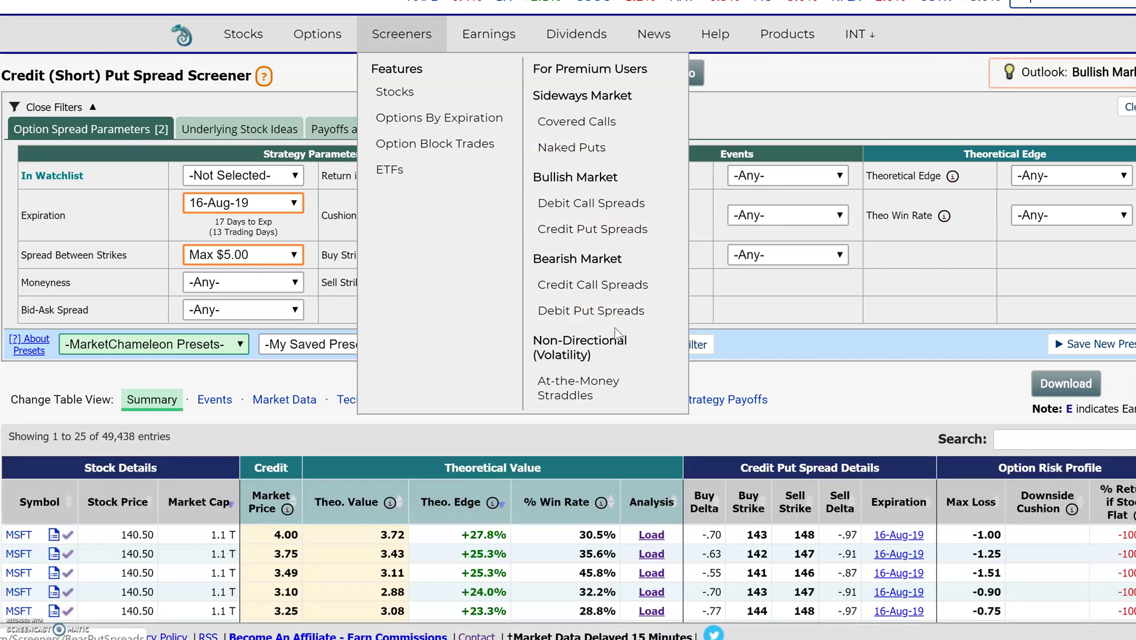
scroll(821, 383, "down", 2)
scroll(822, 383, "down", 4)
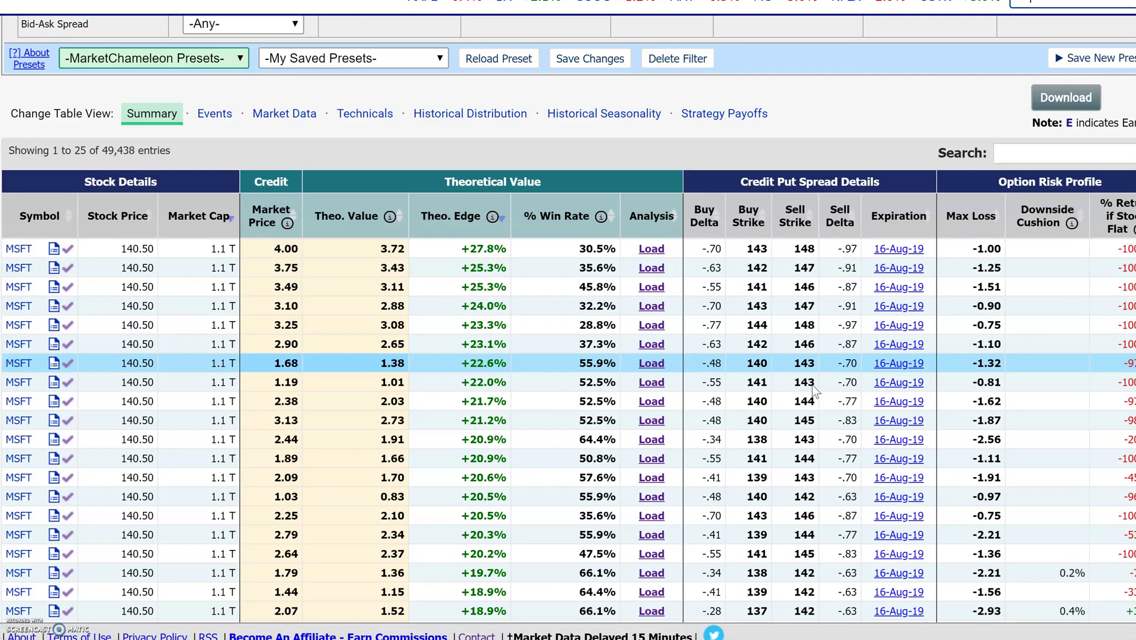
scroll(423, 372, "up", 2)
scroll(423, 372, "up", 1)
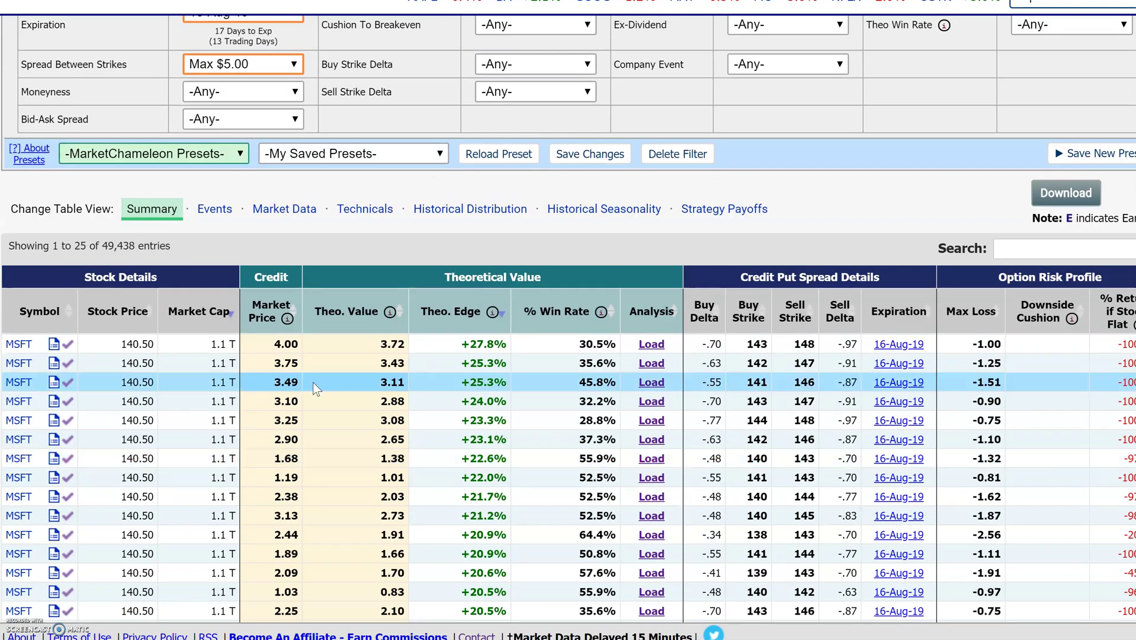
scroll(548, 394, "up", 3)
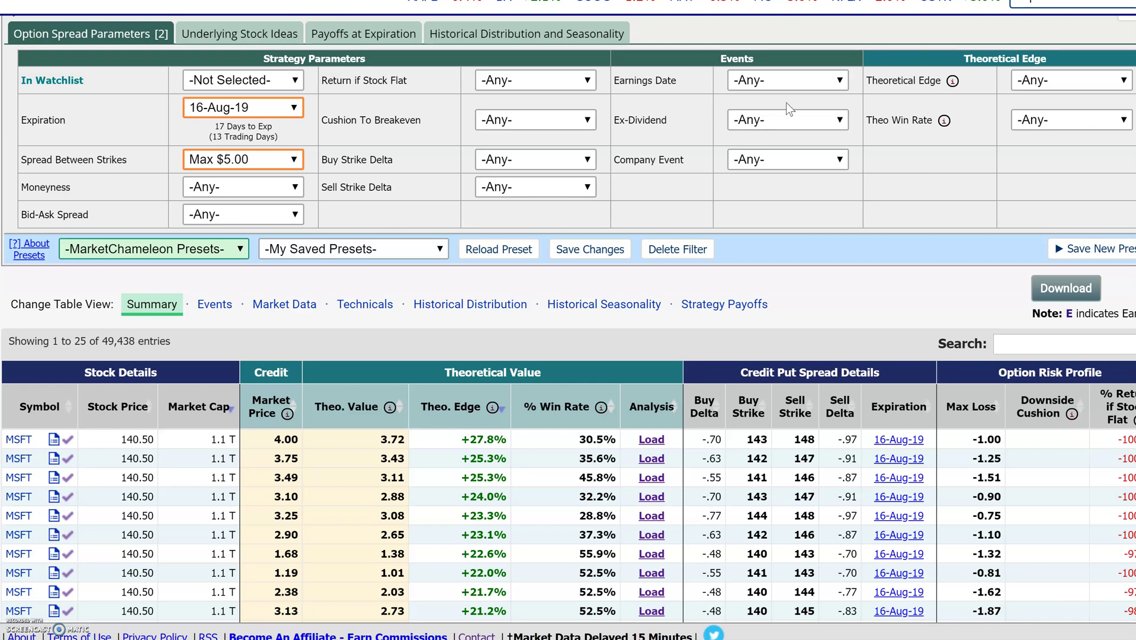
Switch spread views through Events, Market Data, Technicals, Historical Distribution, Seasonality, ending on Strategy Payoffs.
left_click(214, 305)
left_click(283, 305)
left_click(364, 304)
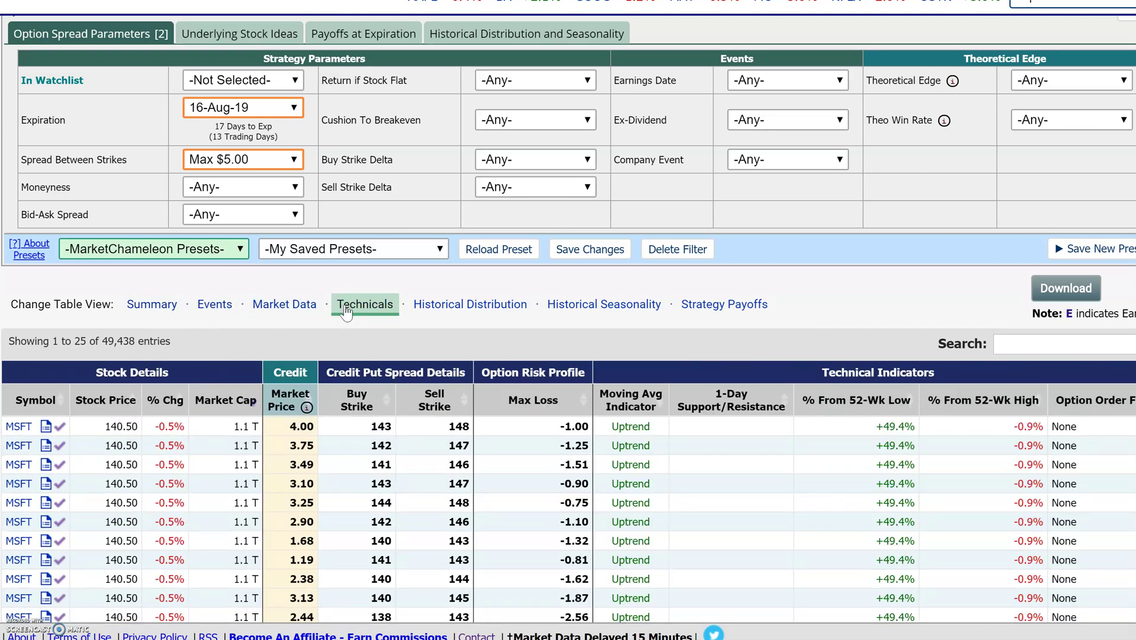
left_click(458, 307)
left_click(567, 306)
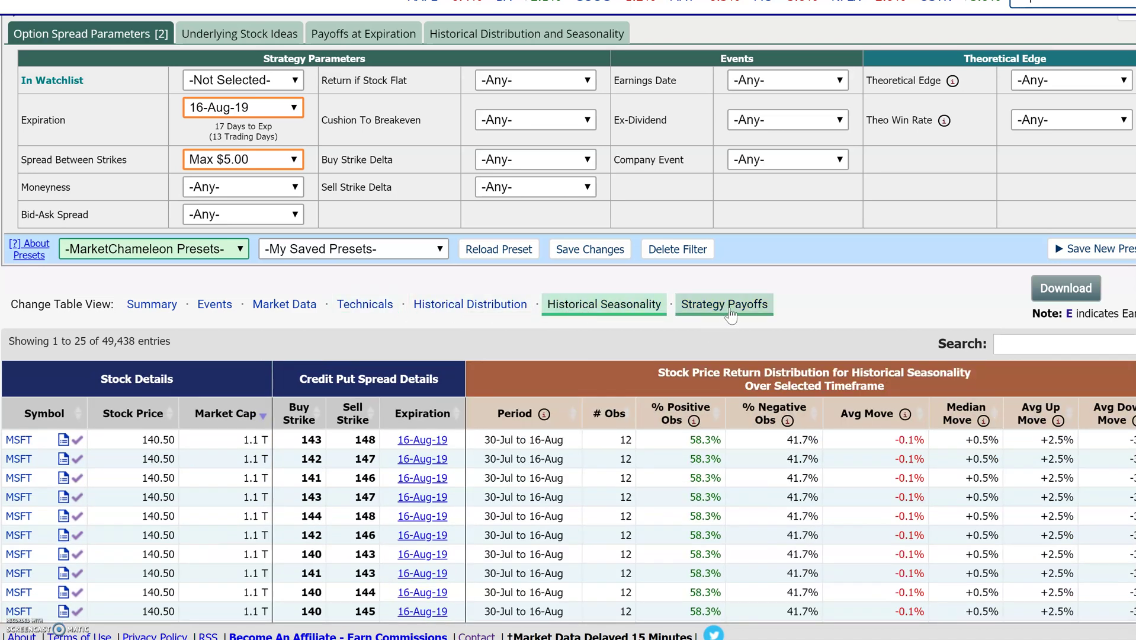
left_click(730, 309)
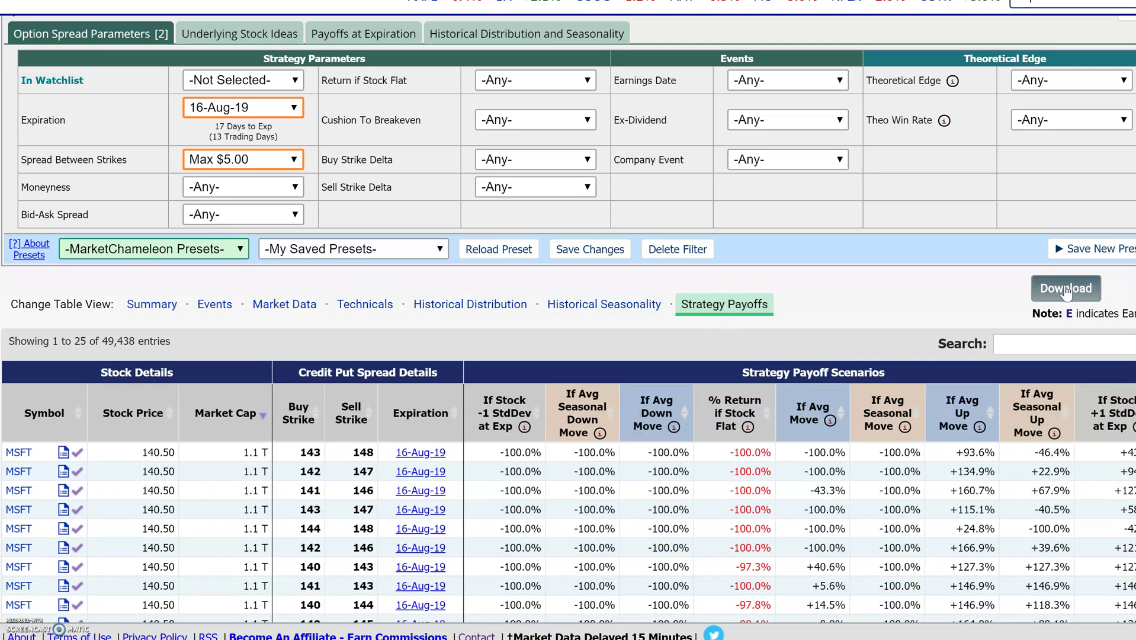
scroll(602, 481, "down", 5)
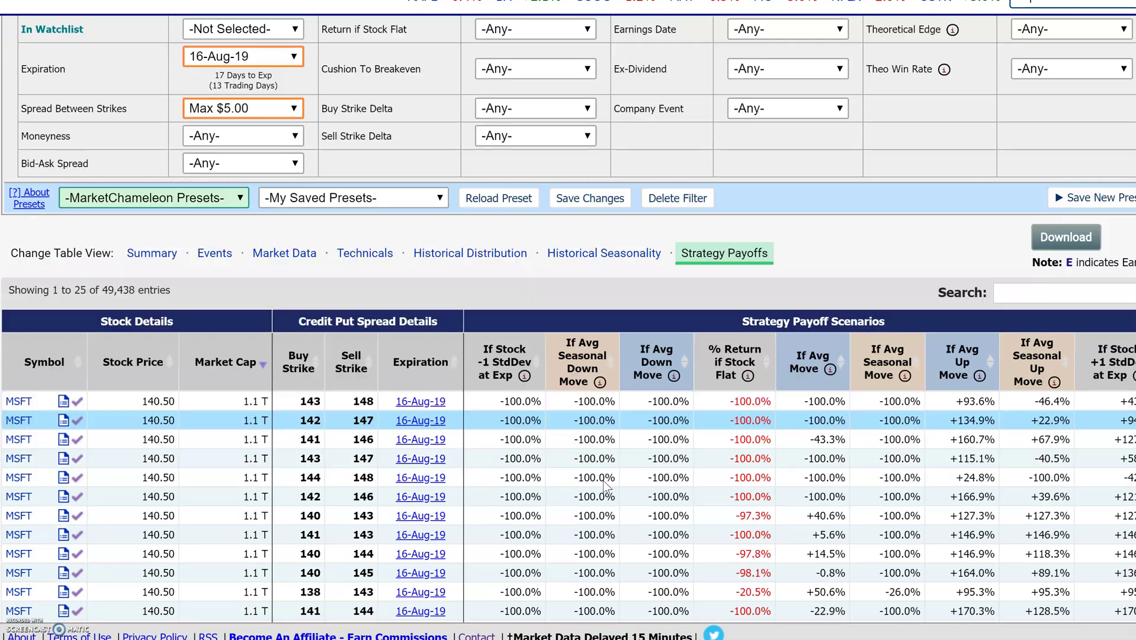
scroll(603, 480, "up", 6)
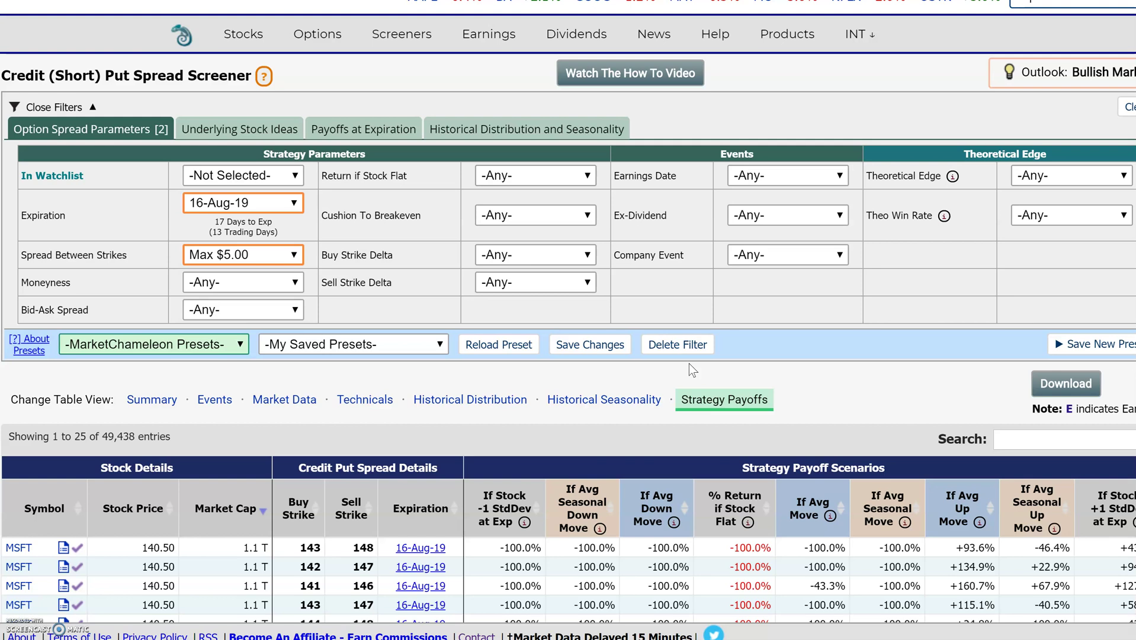
Open the Forward-Looking Earnings Dates page from Earnings > Future Dates.
mouse_move(509, 47)
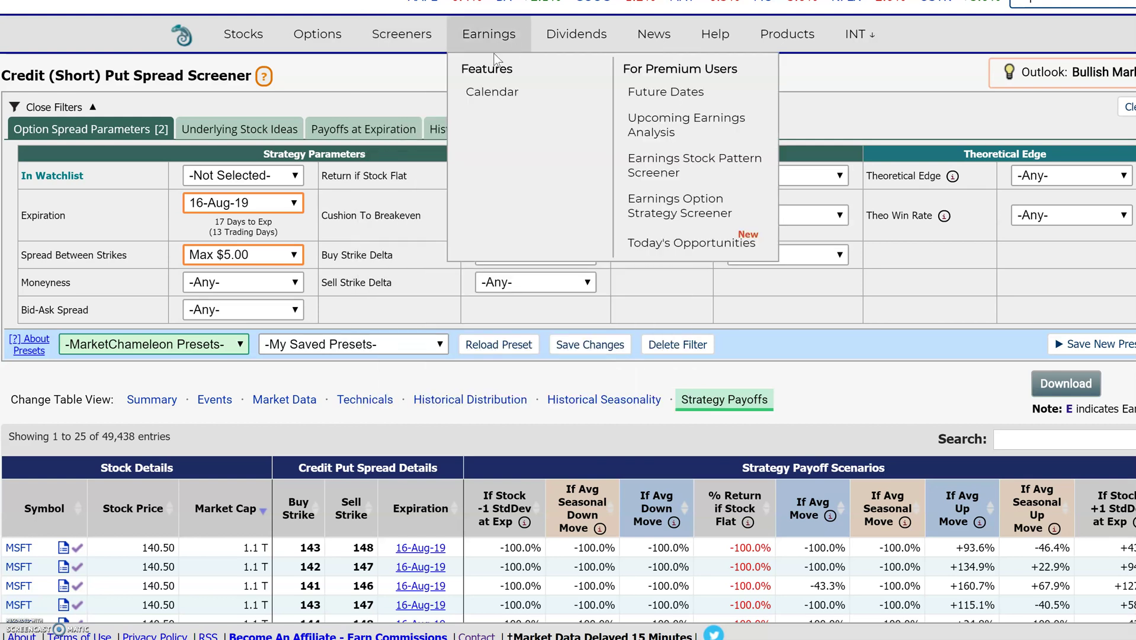
left_click(671, 93)
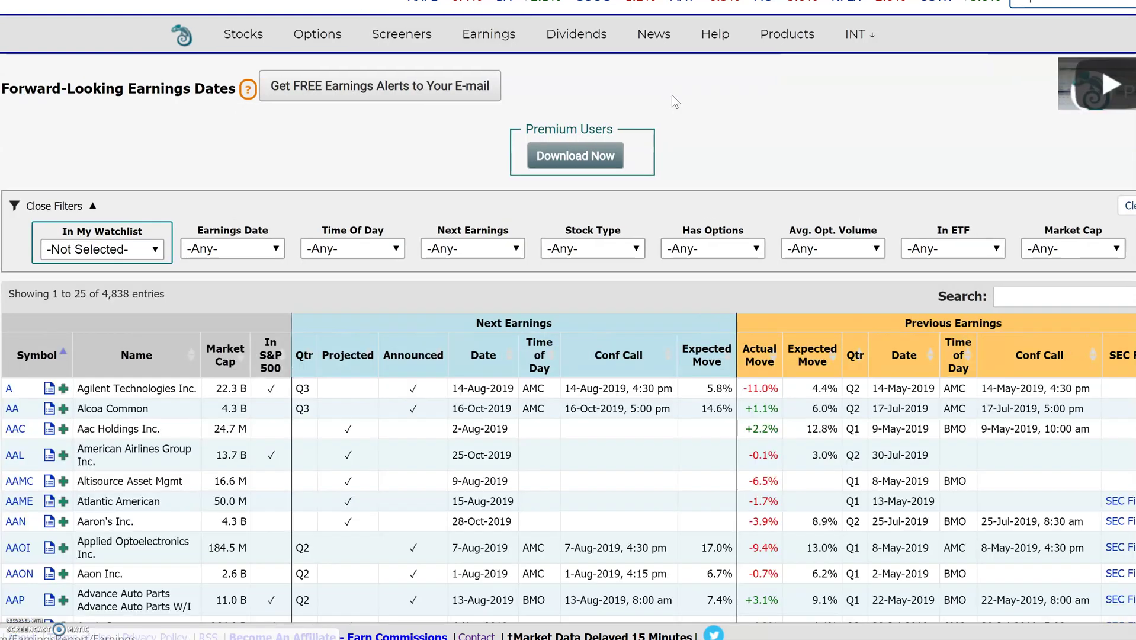
scroll(433, 461, "down", 3)
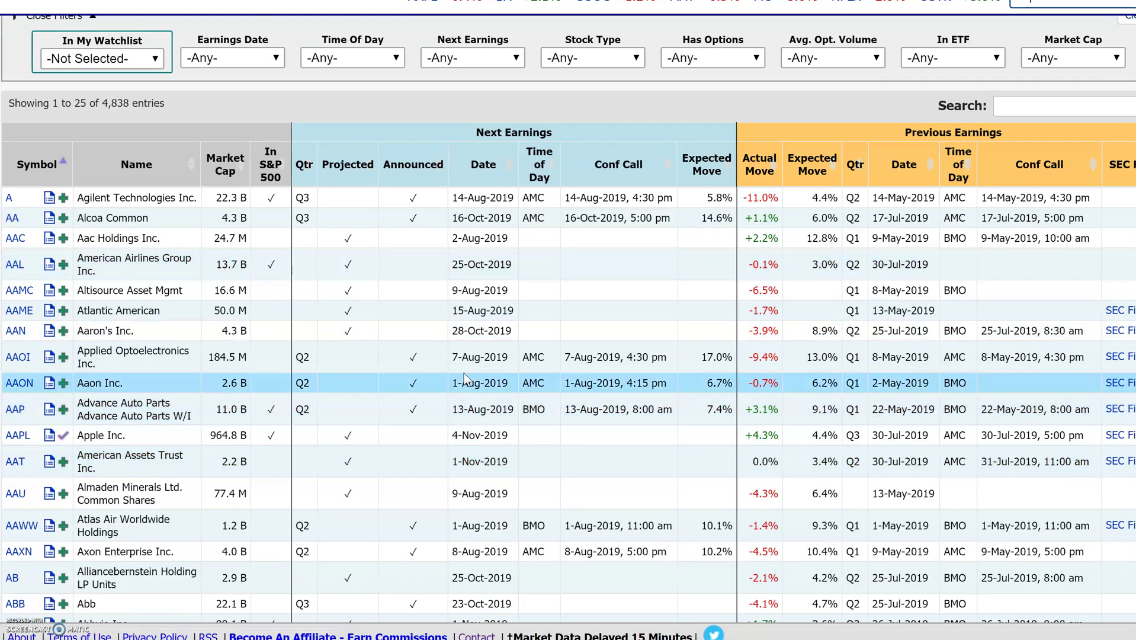
scroll(465, 378, "up", 3)
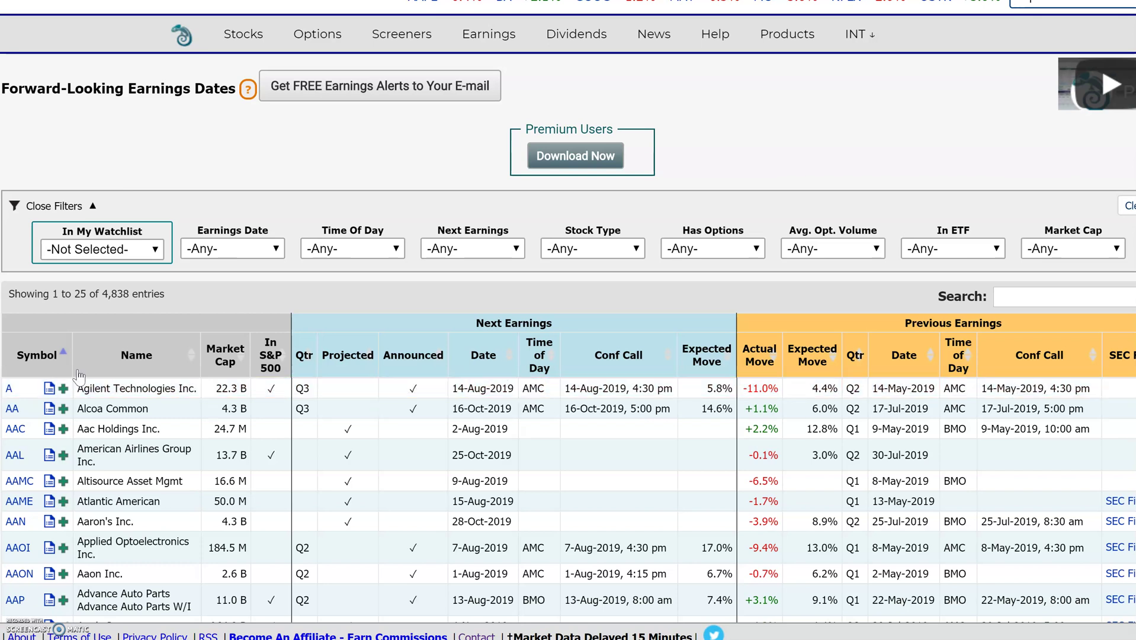
Highlight Agilent's next earnings date, time of day and call date, and AAC's projected date.
left_click_drag(515, 389, 458, 394)
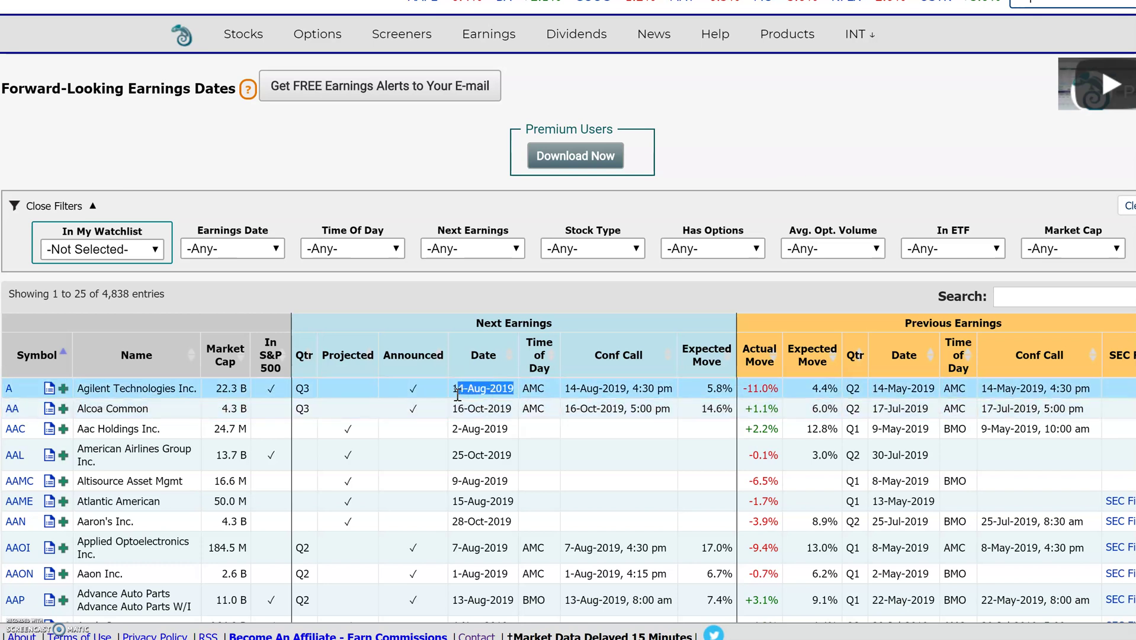
left_click_drag(552, 391, 537, 390)
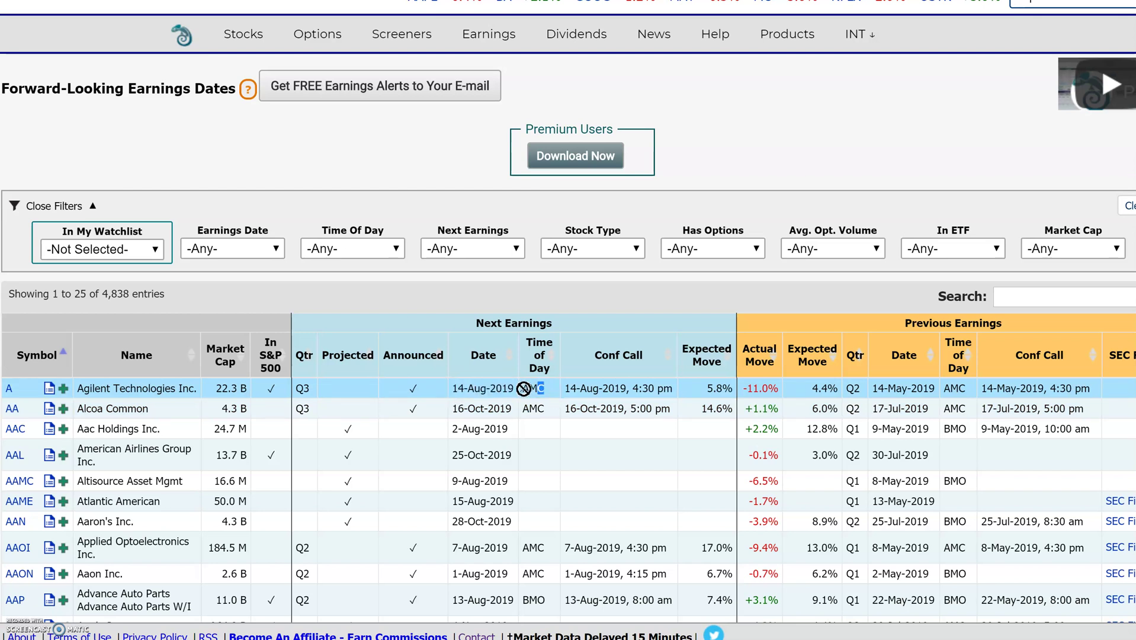
left_click_drag(632, 388, 561, 395)
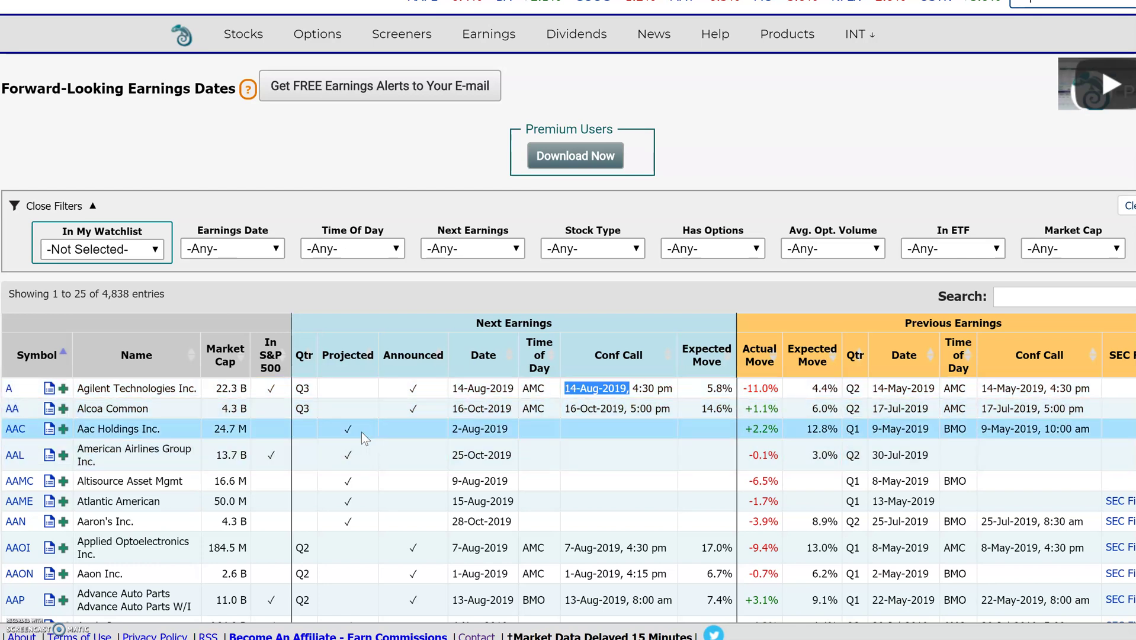
left_click_drag(359, 433, 344, 437)
Scroll to the footer and highlight the total of 4,838 earnings entries.
scroll(495, 438, "down", 5)
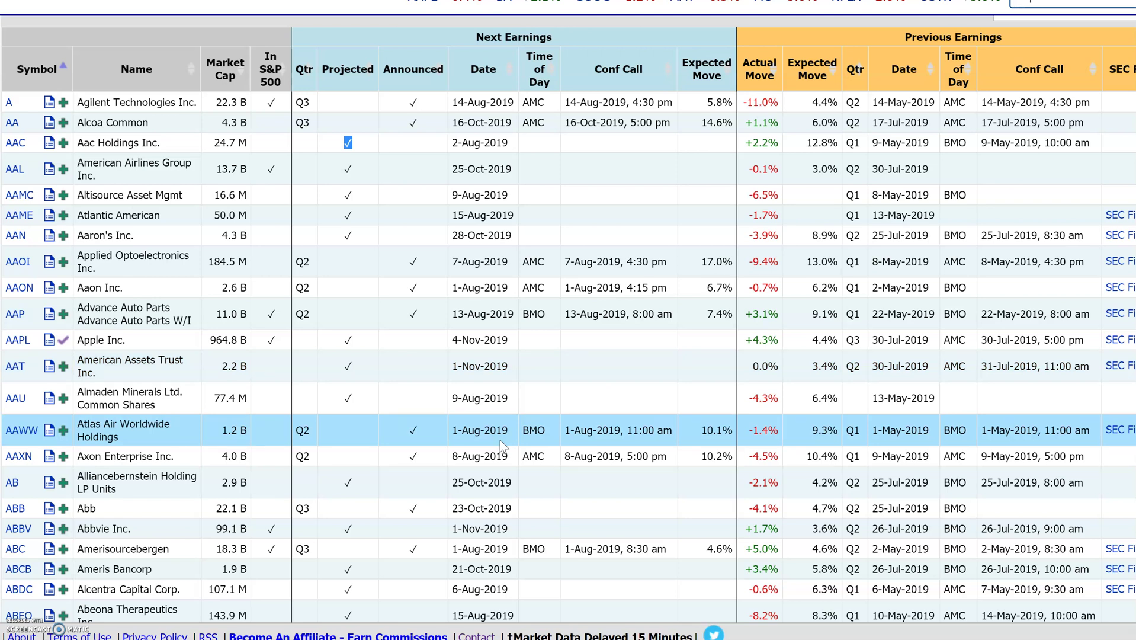
scroll(500, 440, "down", 3)
scroll(348, 492, "up", 8)
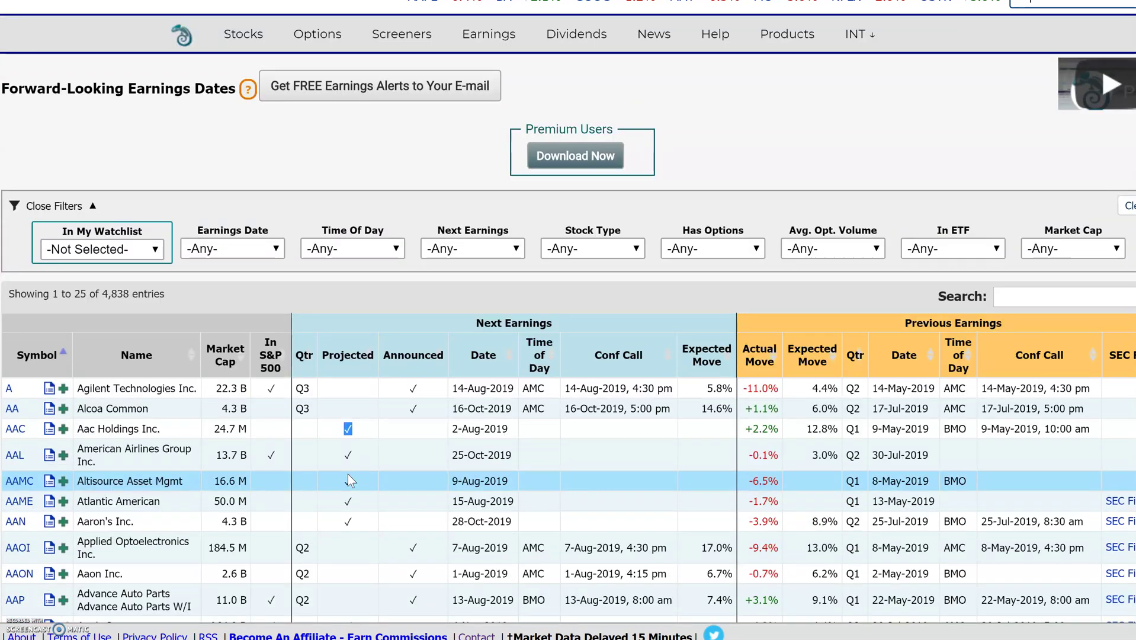
left_click_drag(144, 294, 74, 292)
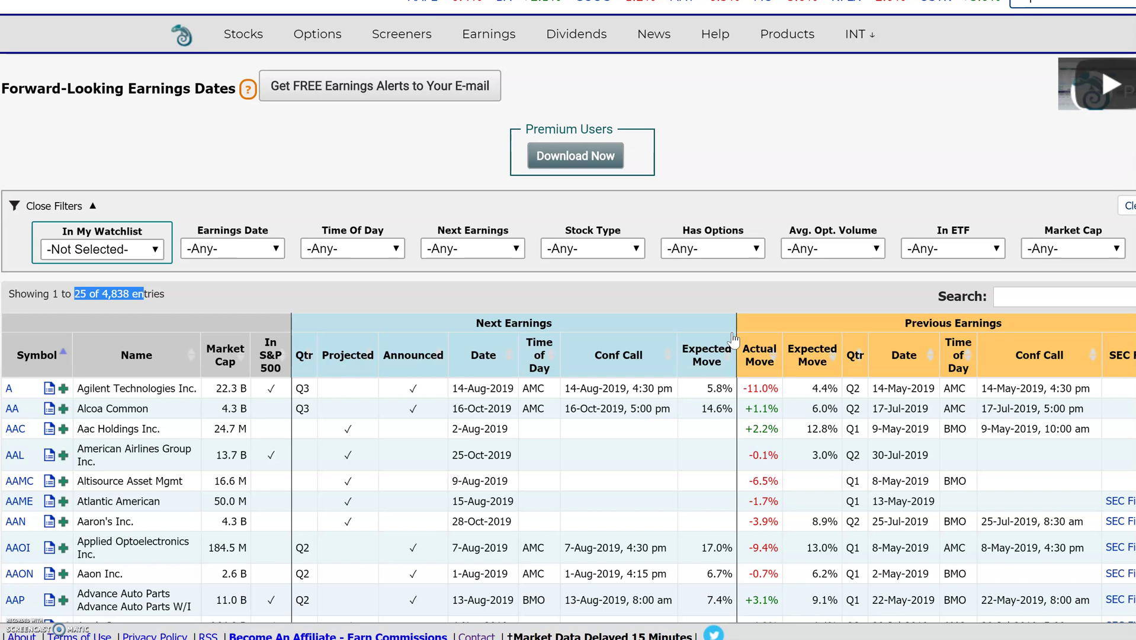
Open Dividends > Future Ex-Dates and highlight its 3,624-entry count in the footer.
mouse_move(569, 46)
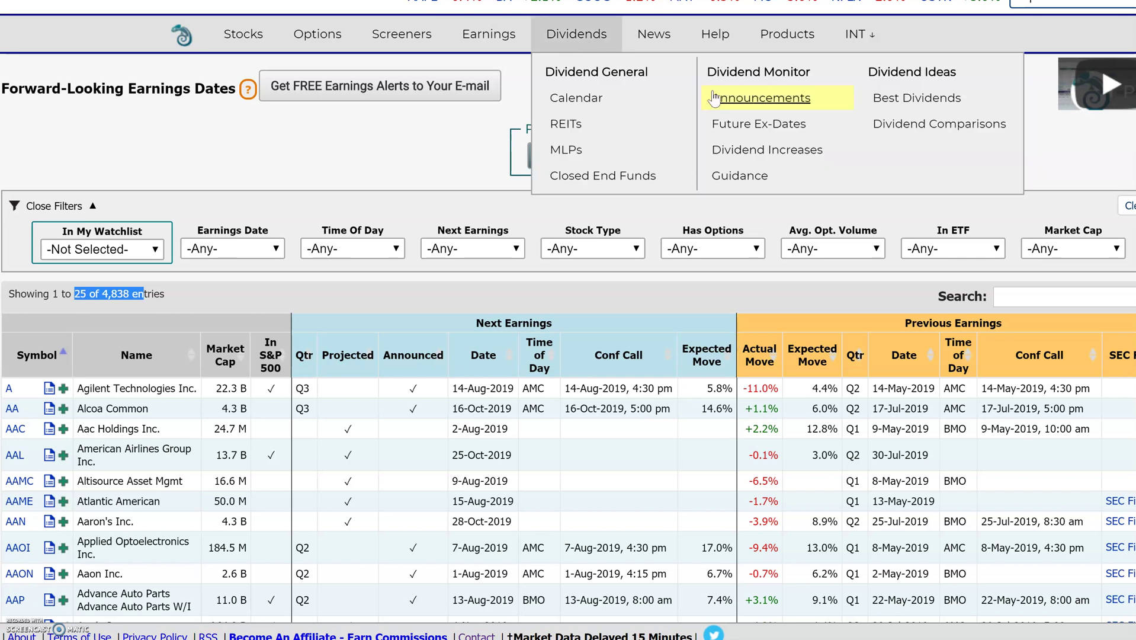
left_click(754, 124)
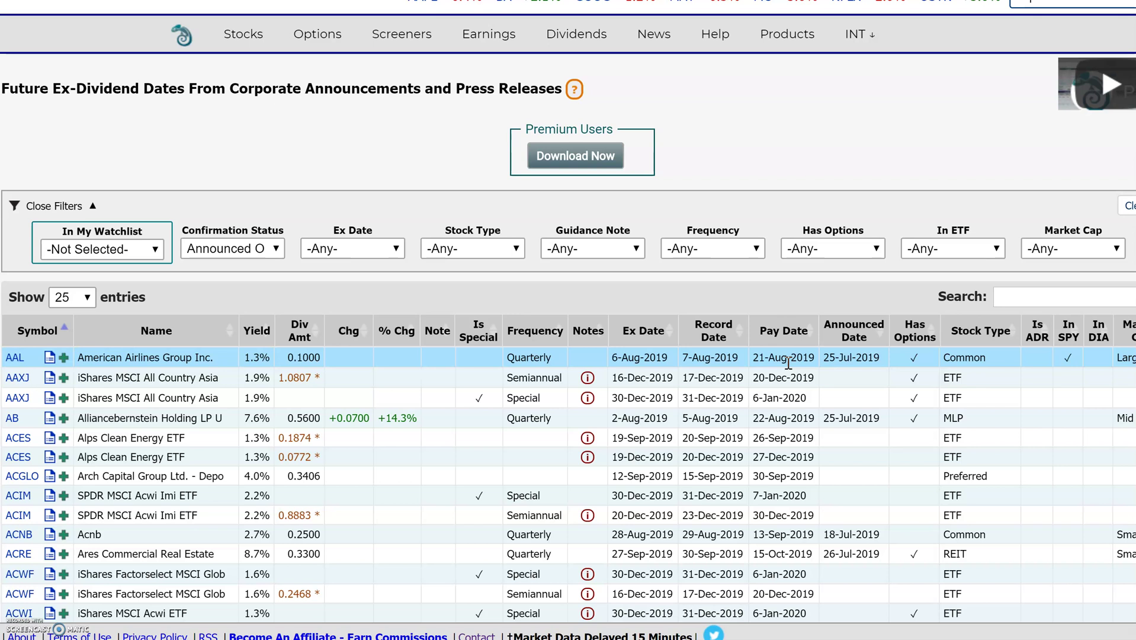
scroll(452, 453, "down", 5)
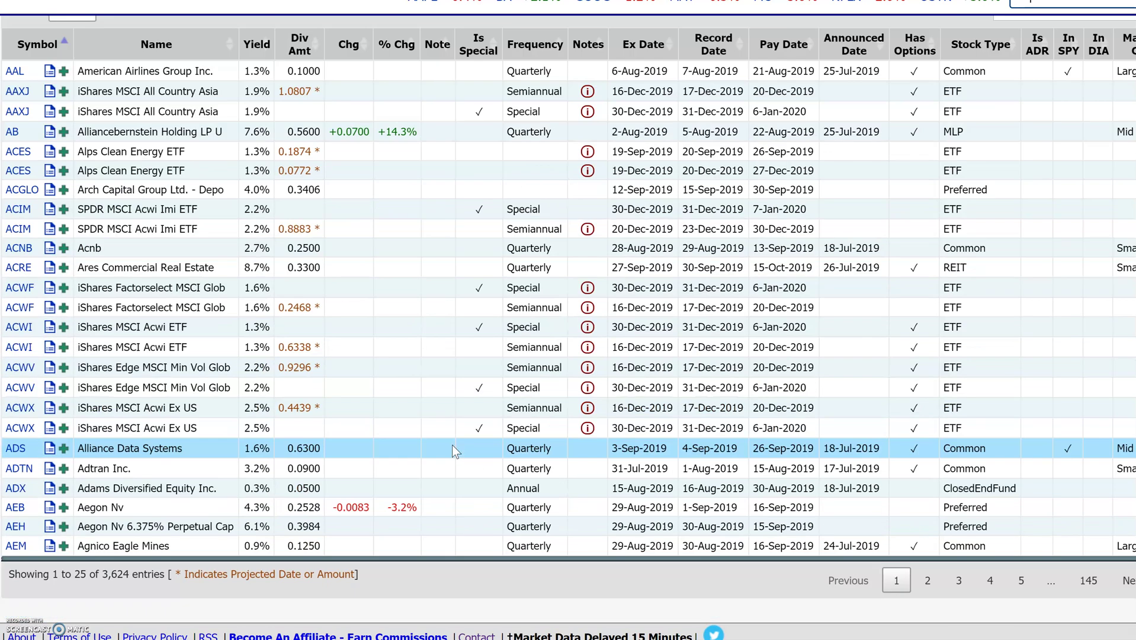
left_click_drag(138, 574, 95, 574)
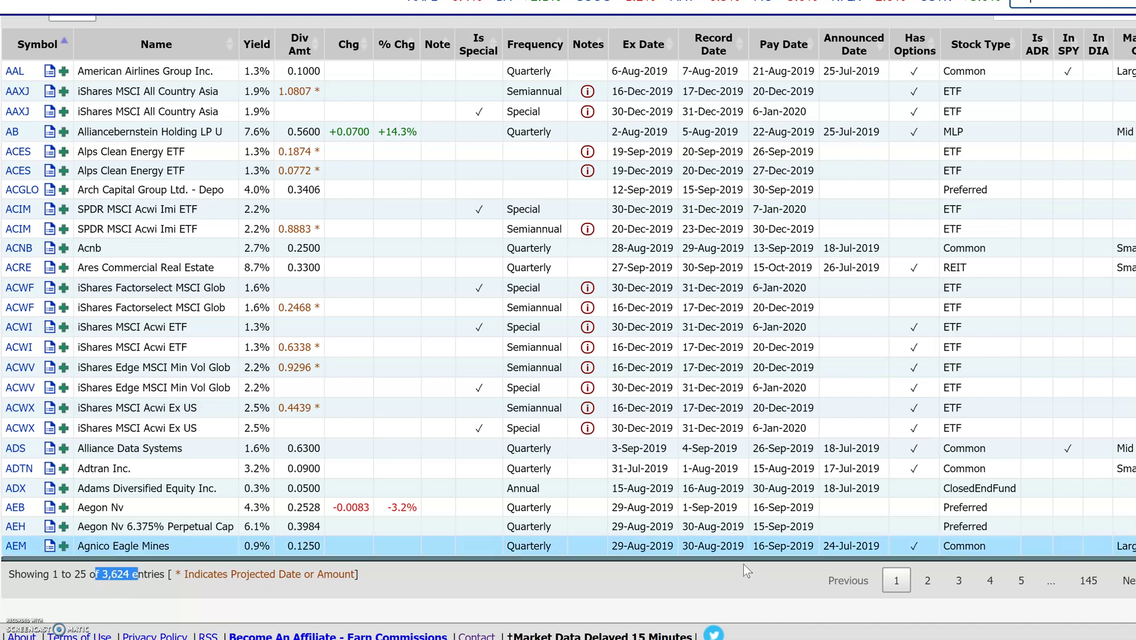
scroll(744, 564, "up", 5)
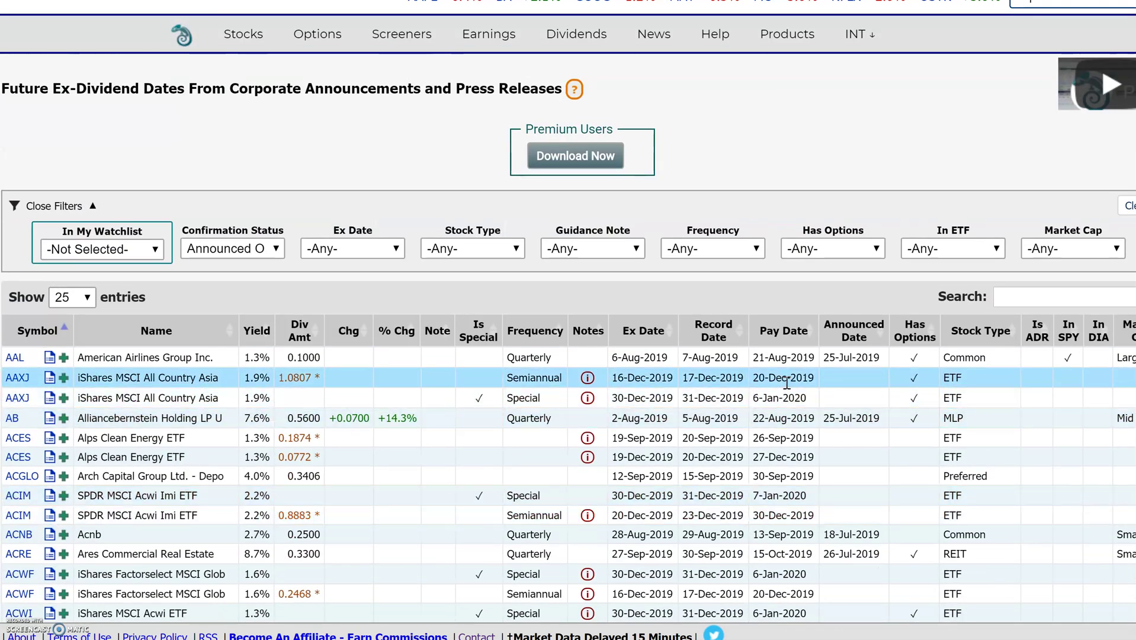